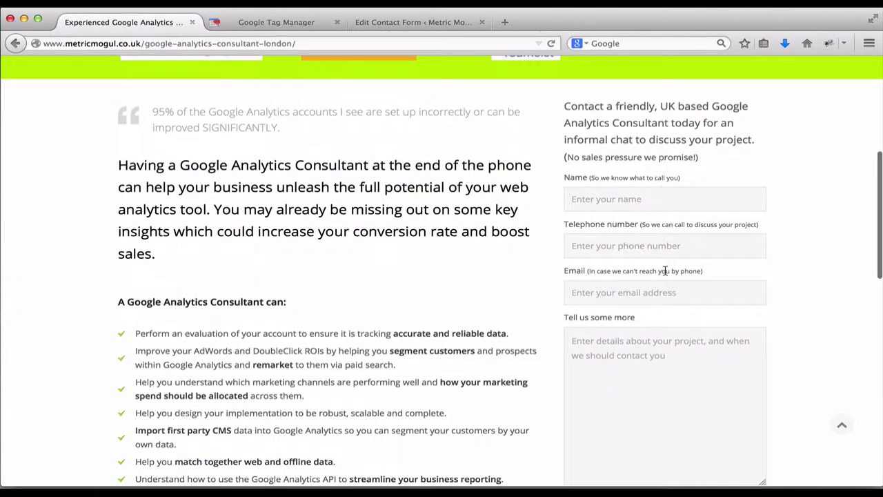
{"action": "scroll", "coordinate": [627, 348], "scroll_direction": "down", "scroll_amount": 1}
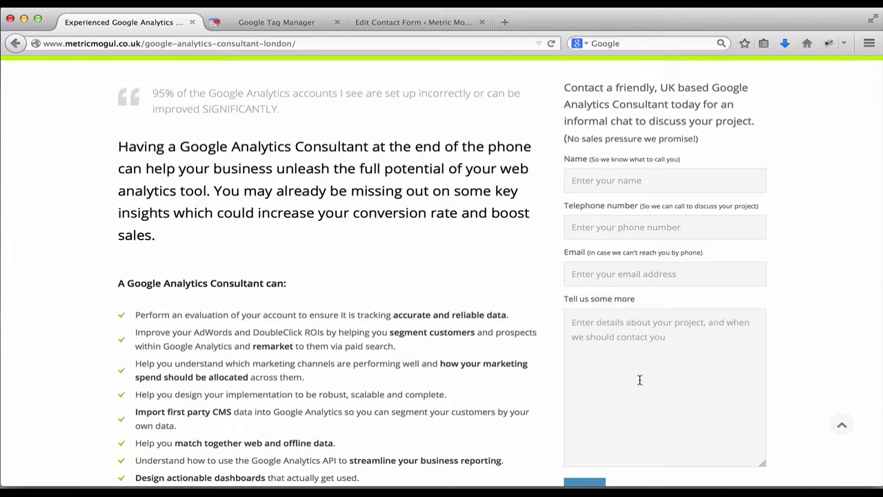
Step: Open the 'GA Consultant enquiry form' editor and scroll to its gaConsultantFormSubmit on_sent_ok push
{"action": "left_click", "coordinate": [414, 22]}
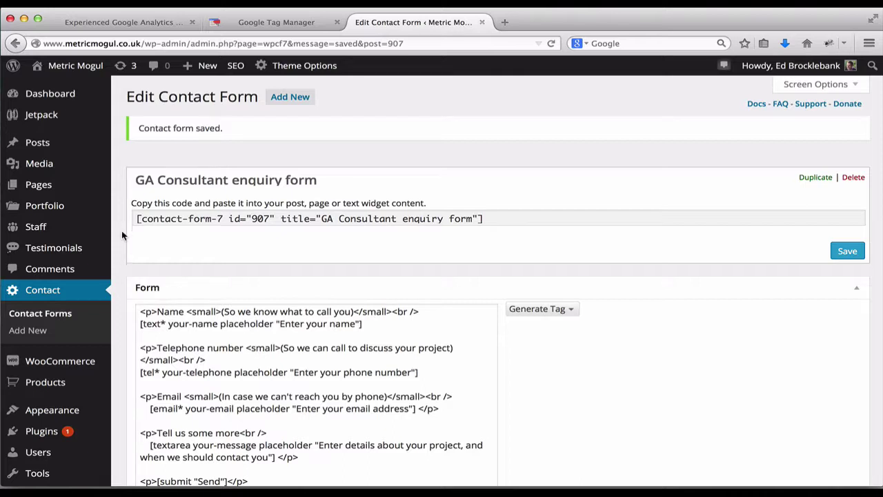
{"action": "scroll", "coordinate": [121, 250], "scroll_direction": "down", "scroll_amount": 5}
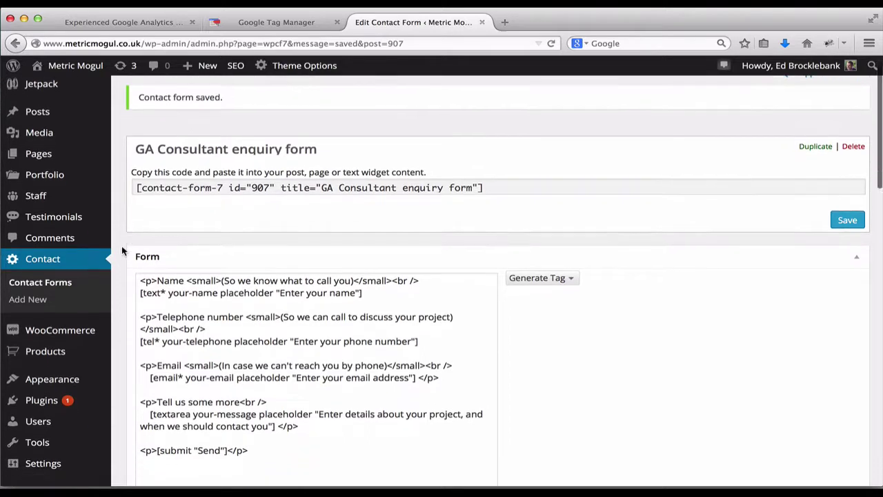
{"action": "scroll", "coordinate": [121, 251], "scroll_direction": "down", "scroll_amount": 8}
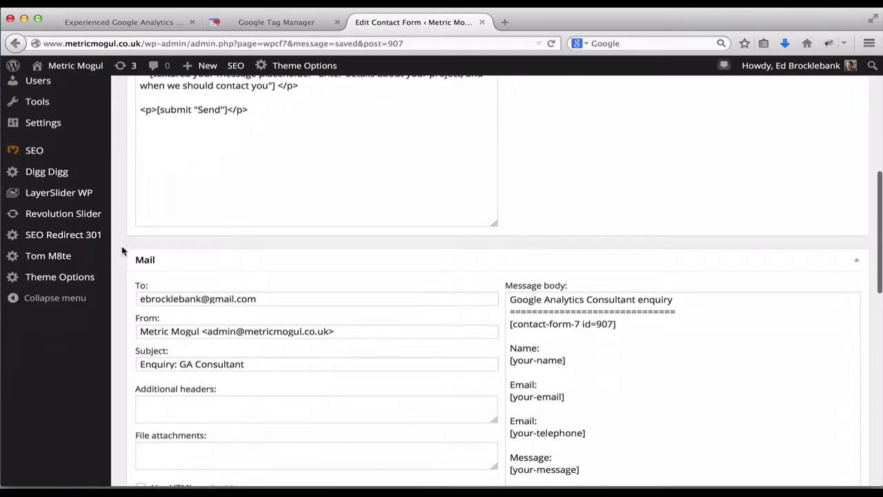
{"action": "scroll", "coordinate": [121, 251], "scroll_direction": "down", "scroll_amount": 12}
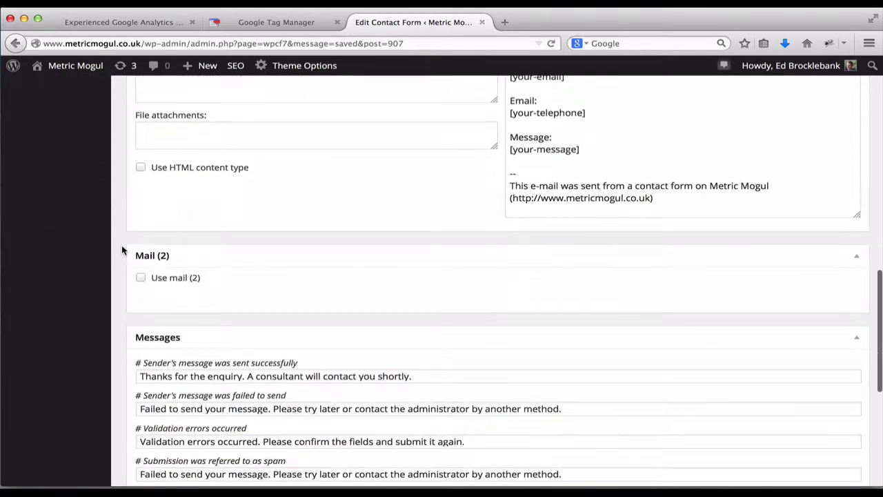
{"action": "scroll", "coordinate": [122, 250], "scroll_direction": "down", "scroll_amount": 2}
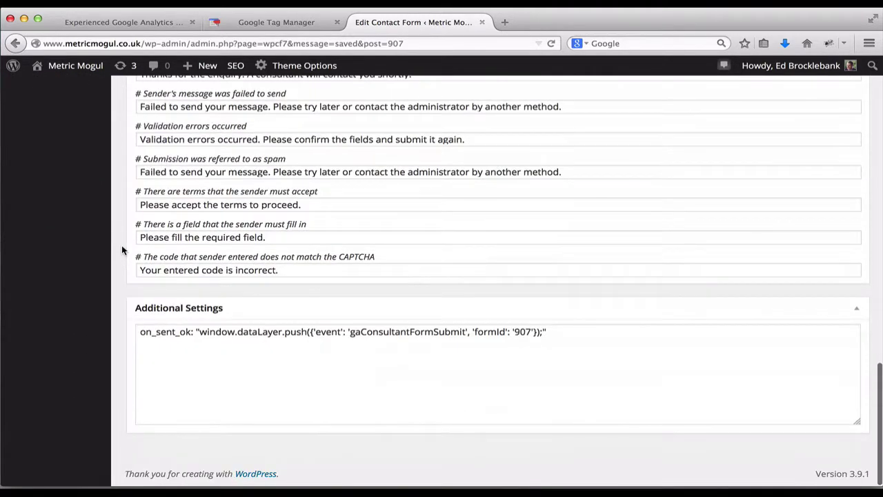
{"action": "left_click", "coordinate": [143, 334]}
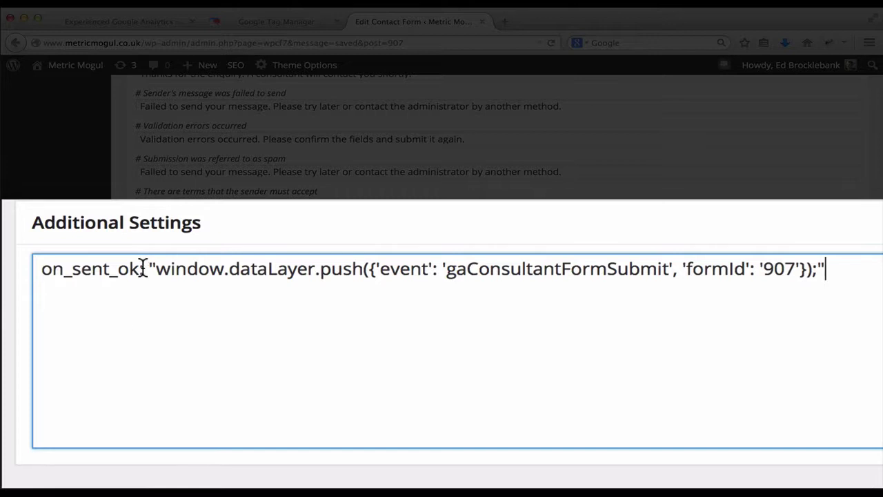
{"action": "left_click_drag", "start_coordinate": [139, 268], "coordinate": [27, 268]}
{"action": "left_click", "coordinate": [119, 314]}
{"action": "left_click_drag", "start_coordinate": [39, 269], "coordinate": [144, 268]}
{"action": "left_click", "coordinate": [147, 380]}
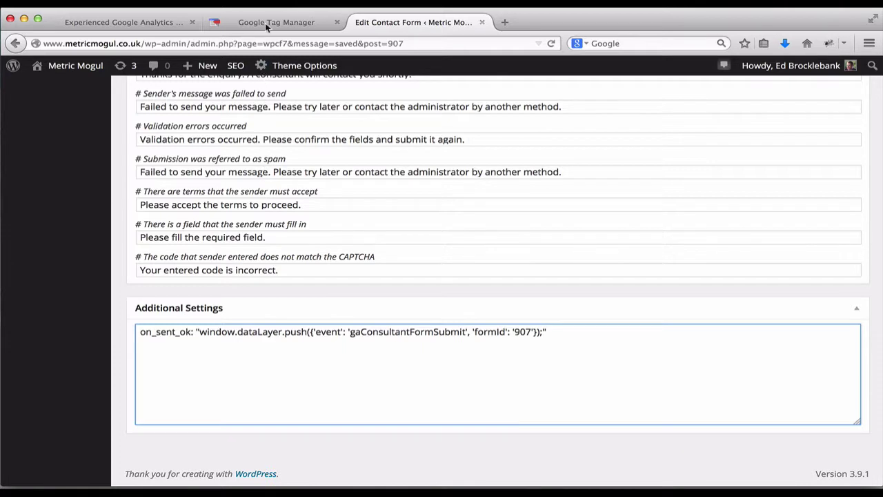
{"action": "double_click", "coordinate": [394, 331]}
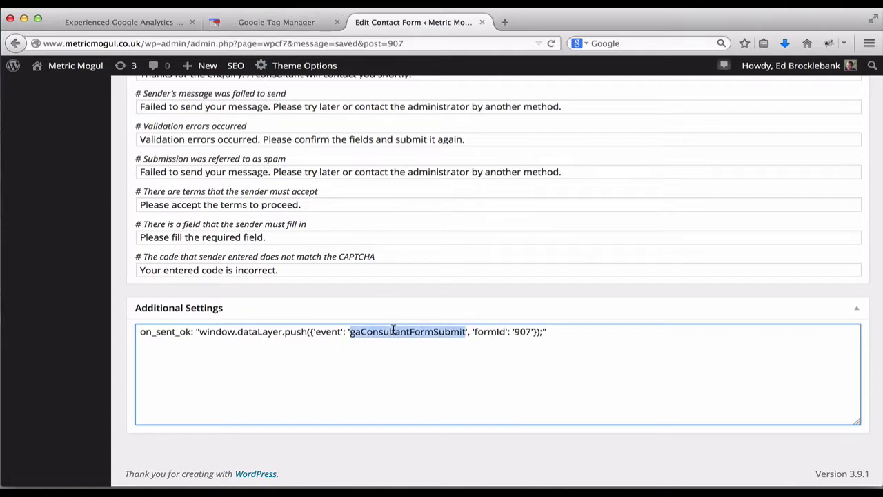
Step: Add and save a new GTM macro 'gaConsultantFormSubmit' of type Custom Event
{"action": "left_click", "coordinate": [279, 23]}
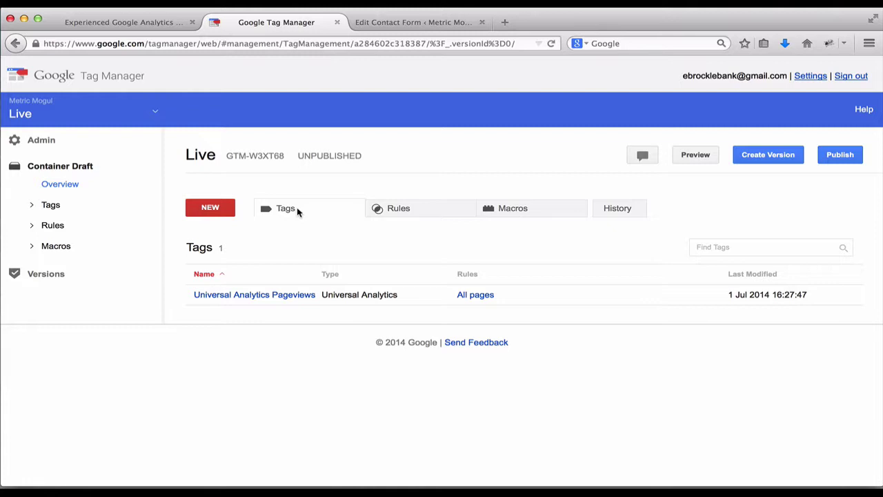
{"action": "left_click", "coordinate": [498, 209]}
{"action": "left_click", "coordinate": [209, 207]}
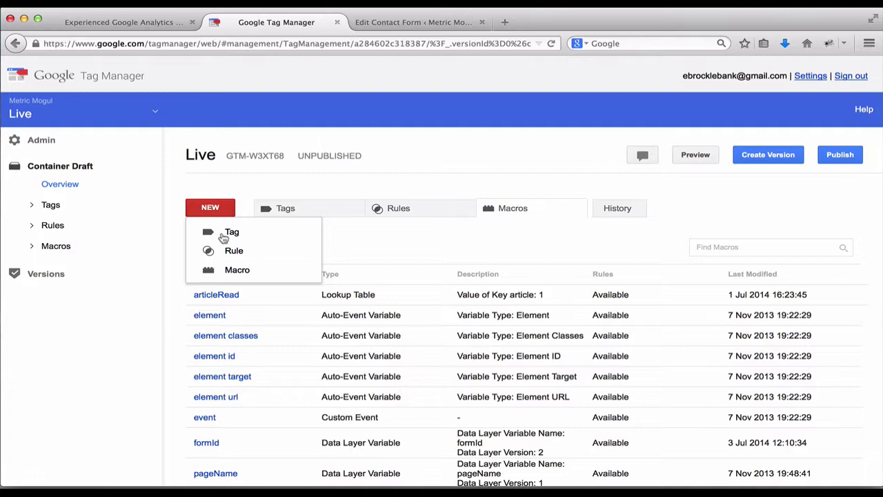
{"action": "left_click", "coordinate": [233, 272]}
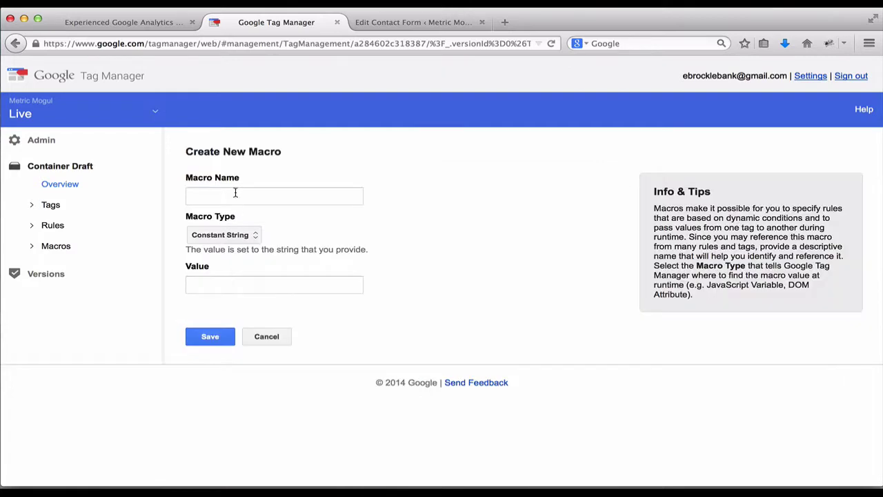
{"action": "left_click", "coordinate": [235, 193]}
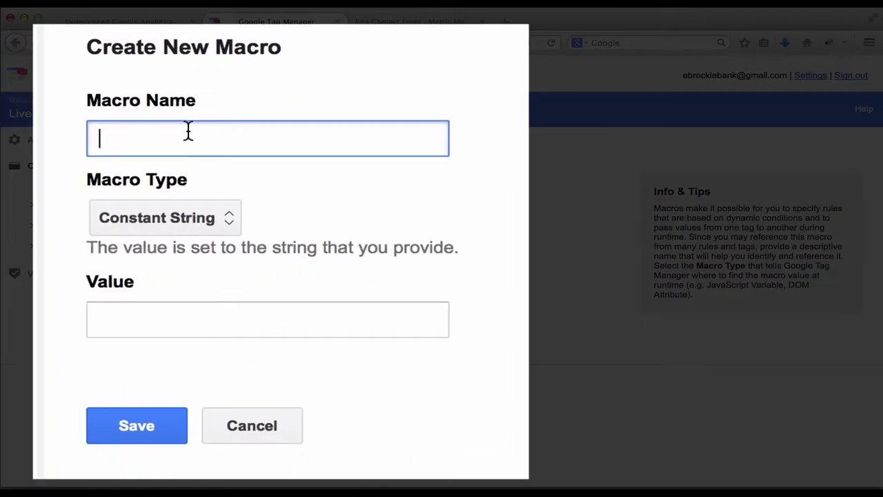
{"action": "type", "text": "gaConsultantFormSubmit"}
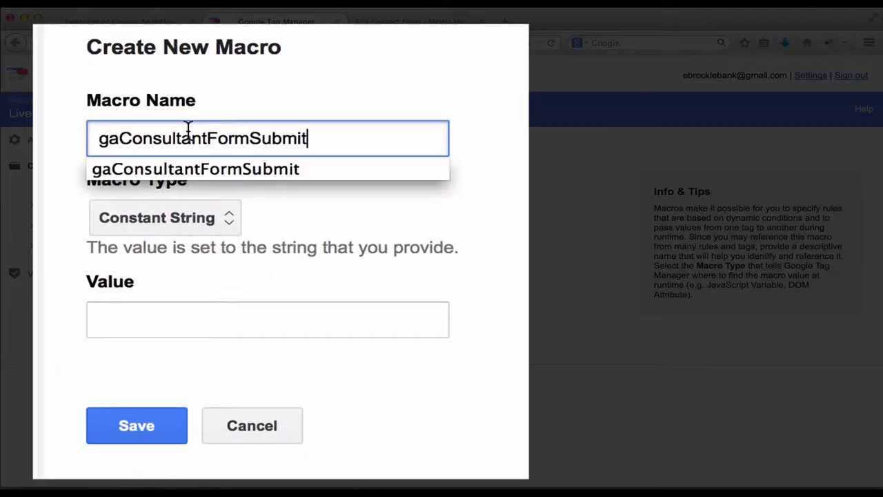
{"action": "left_click", "coordinate": [487, 213]}
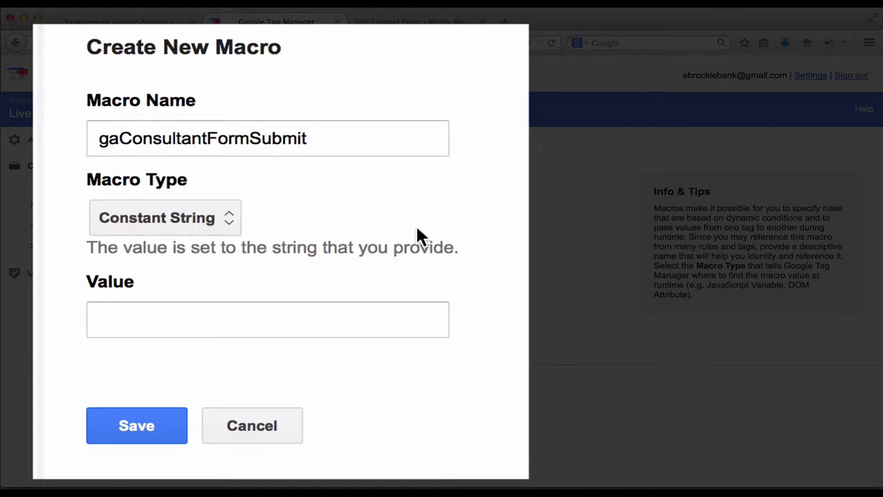
{"action": "left_click", "coordinate": [217, 222]}
{"action": "left_click", "coordinate": [219, 284]}
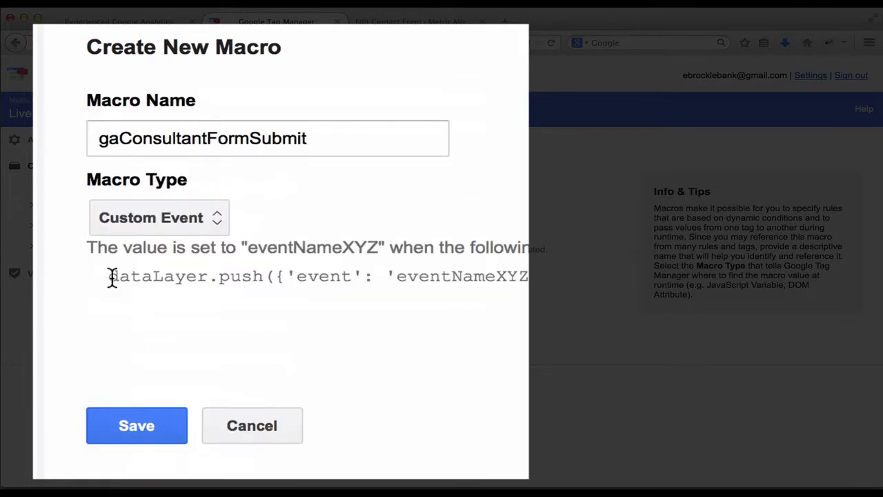
{"action": "left_click", "coordinate": [131, 421]}
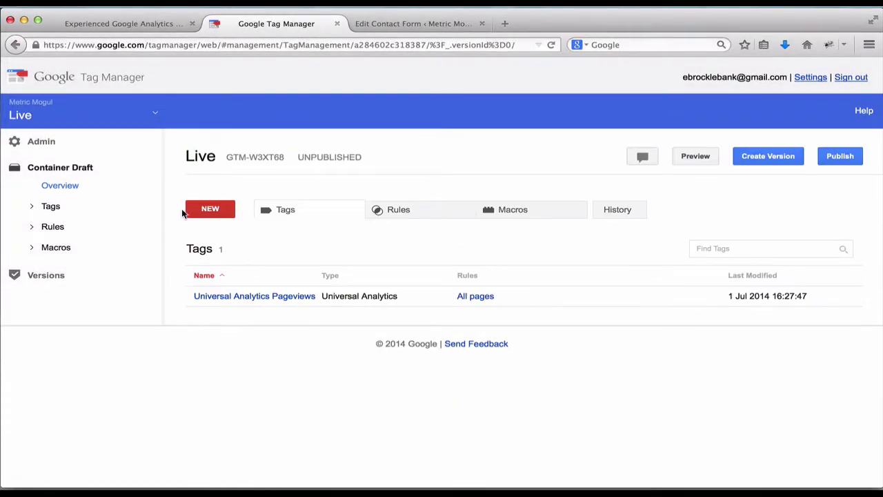
Step: Create a new Universal Analytics tag named 'Event - Enquiry Form Submit'
{"action": "left_click", "coordinate": [210, 216]}
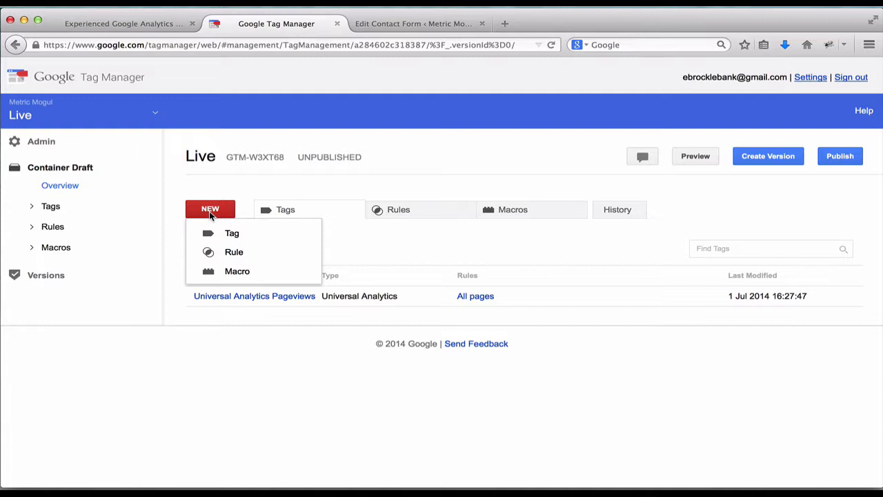
{"action": "left_click", "coordinate": [221, 233]}
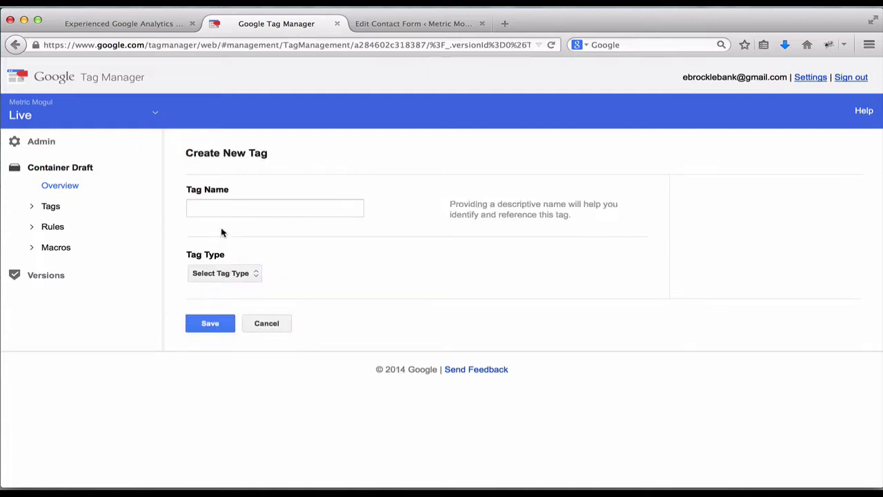
{"action": "left_click", "coordinate": [231, 204]}
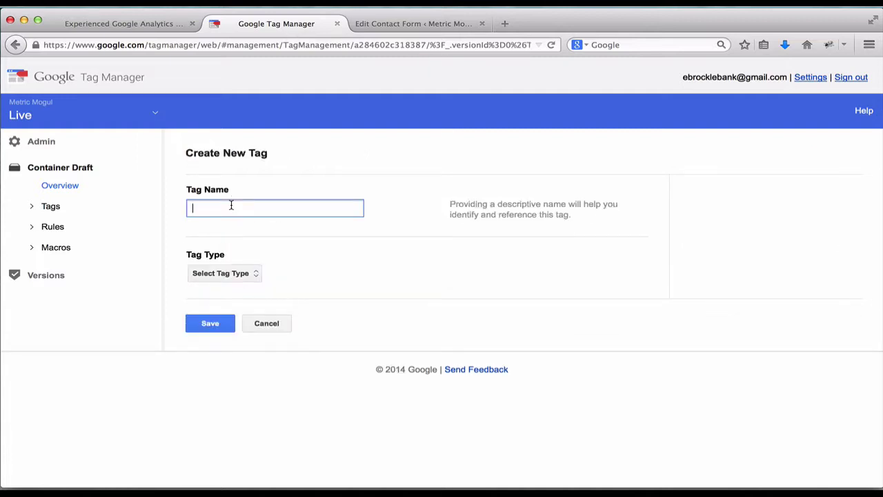
{"action": "type", "text": "Event - "}
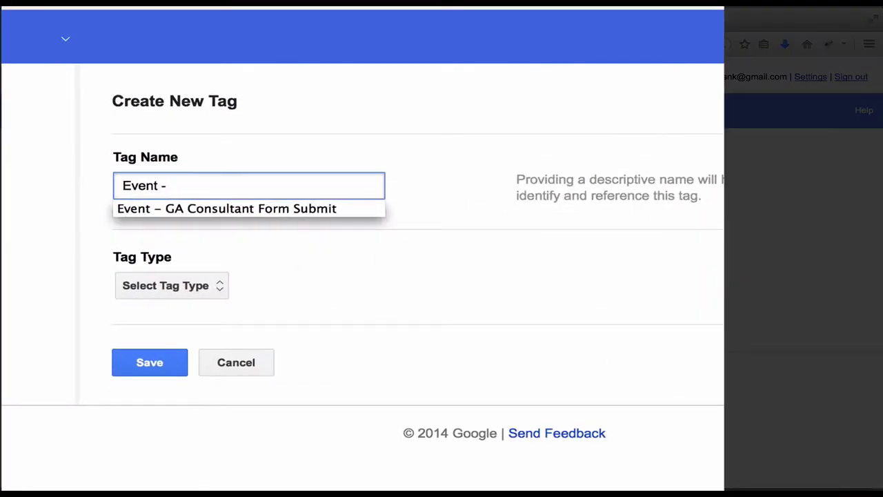
{"action": "type", "text": "Enquiry "}
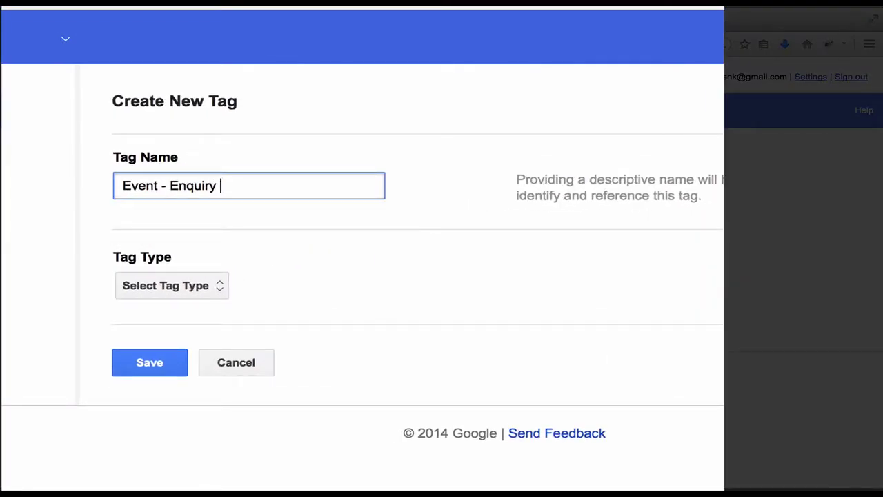
{"action": "type", "text": "Form Submit"}
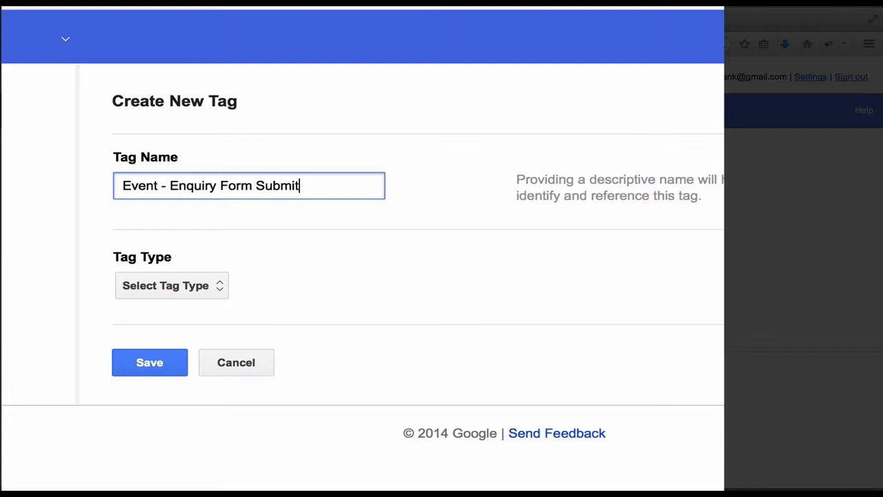
{"action": "left_click", "coordinate": [193, 287]}
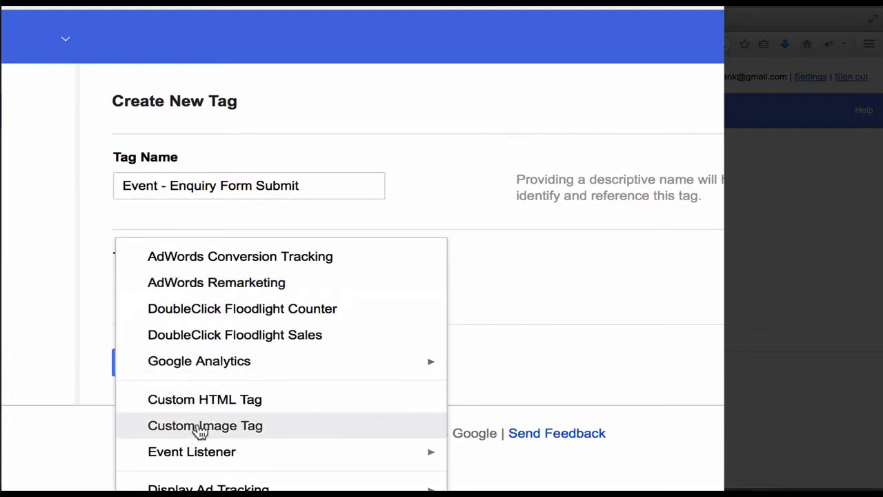
{"action": "mouse_move", "coordinate": [391, 359]}
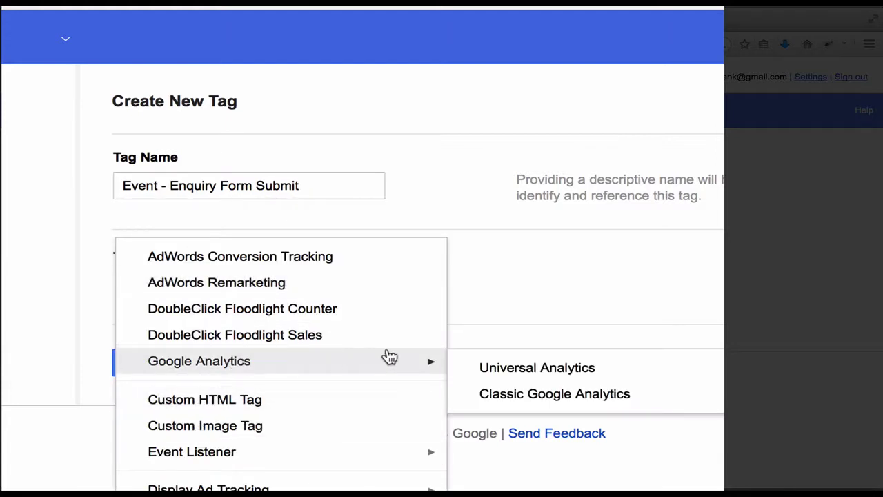
{"action": "left_click", "coordinate": [471, 368]}
{"action": "scroll", "coordinate": [461, 376], "scroll_direction": "down", "scroll_amount": 3}
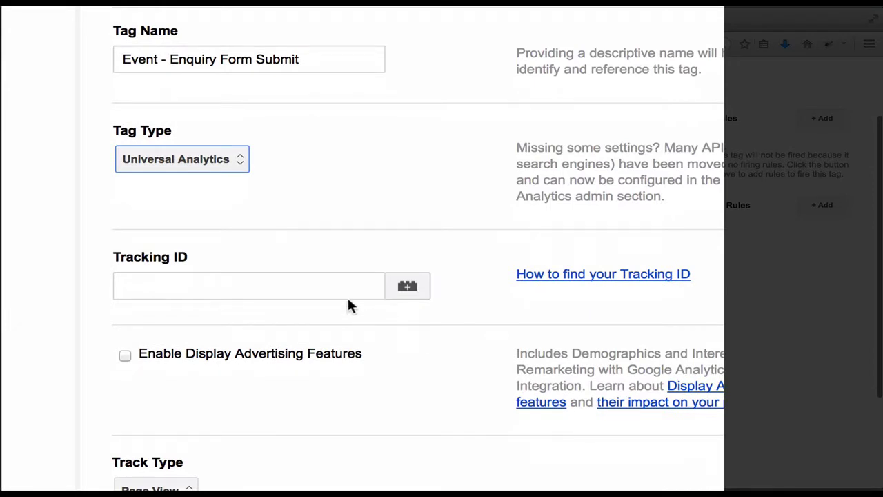
Step: Replace the wrongly suggested Tracking ID with the {{uaNumber}} macro
{"action": "left_click", "coordinate": [339, 283]}
{"action": "type", "text": "{{u"}
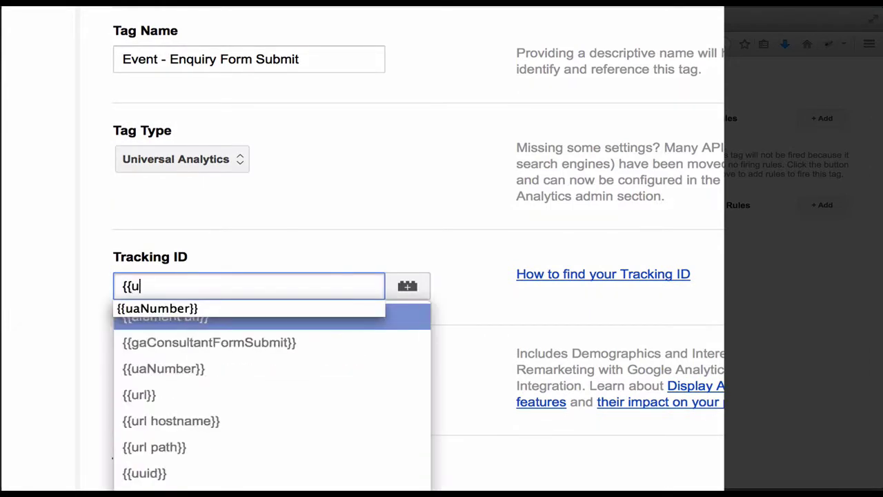
{"action": "key", "text": "Return"}
{"action": "triple_click", "coordinate": [304, 274]}
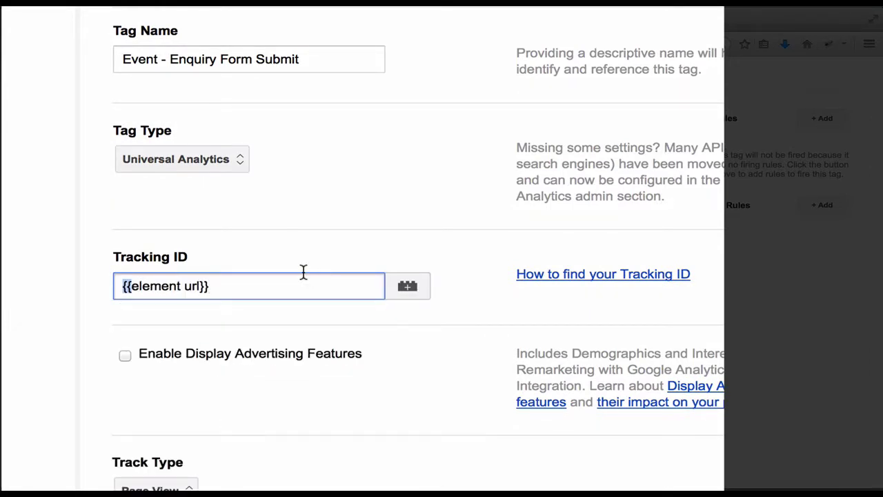
{"action": "type", "text": "{{"}
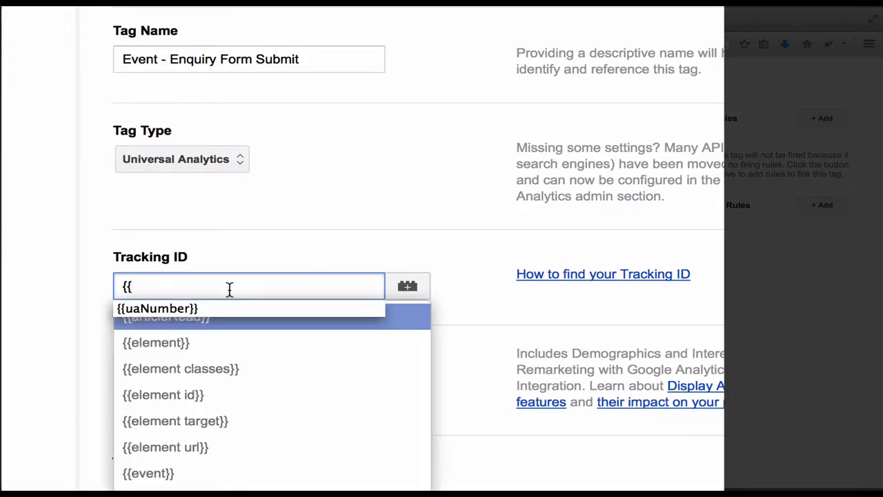
{"action": "left_click", "coordinate": [215, 308]}
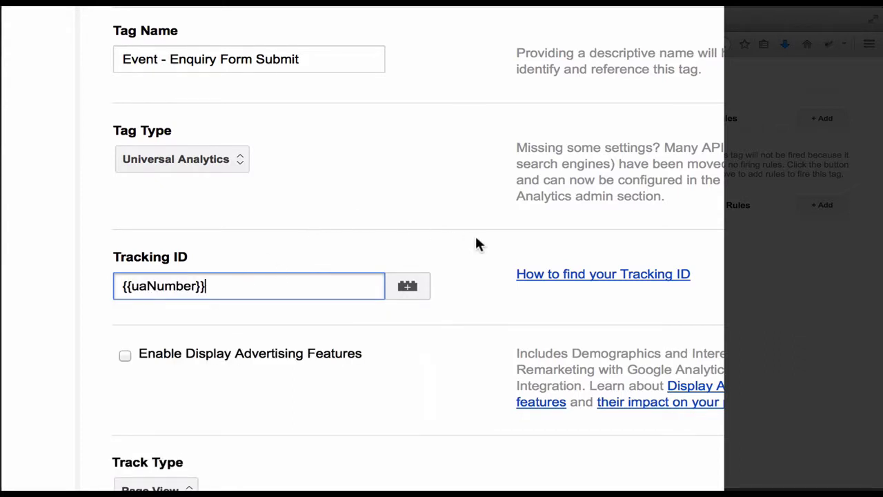
{"action": "scroll", "coordinate": [476, 243], "scroll_direction": "down", "scroll_amount": 2}
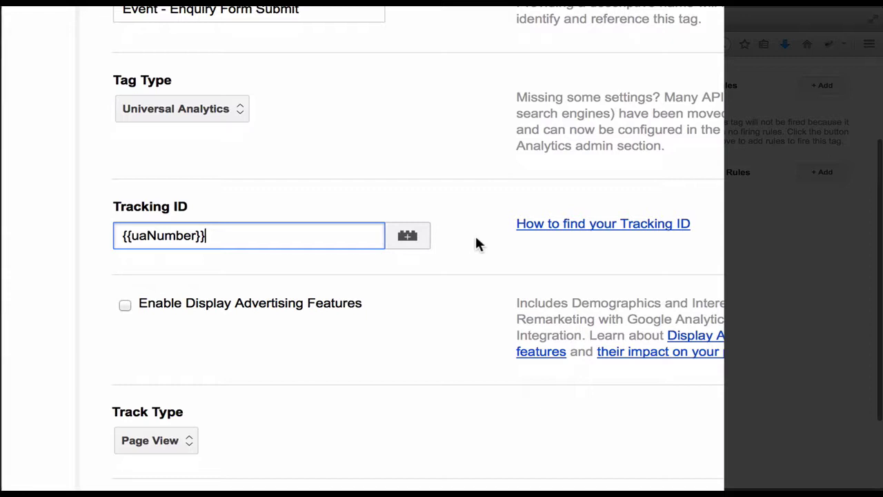
{"action": "scroll", "coordinate": [485, 330], "scroll_direction": "down", "scroll_amount": 5}
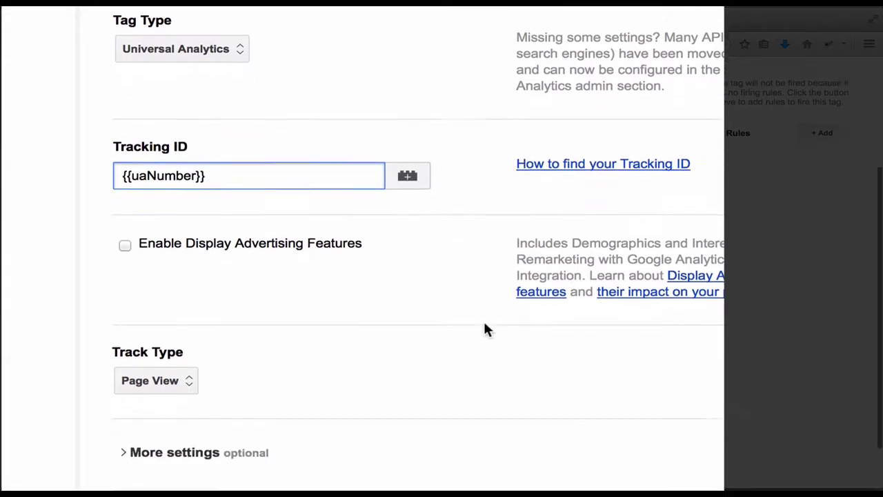
Step: Set Track Type to Event with Category 'Enquiry', Action 'Submitted GA Consultant Enquiry', label left empty
{"action": "left_click", "coordinate": [185, 304]}
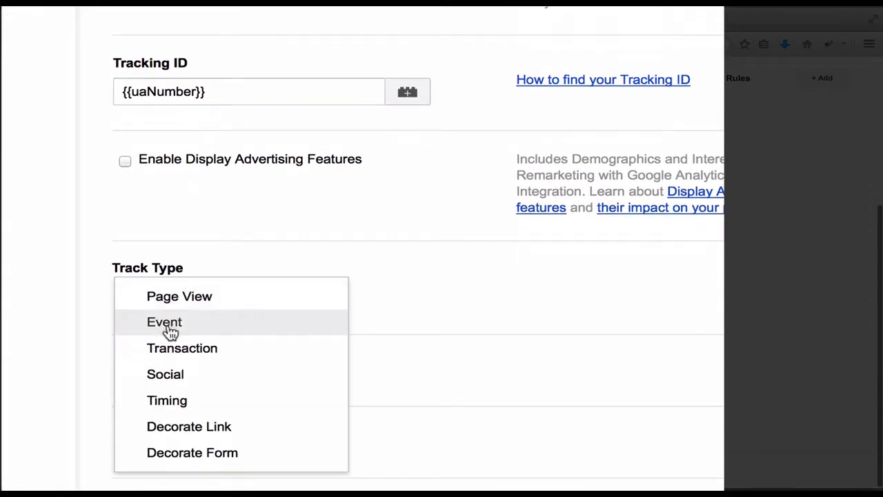
{"action": "left_click", "coordinate": [172, 330]}
{"action": "left_click", "coordinate": [284, 355]}
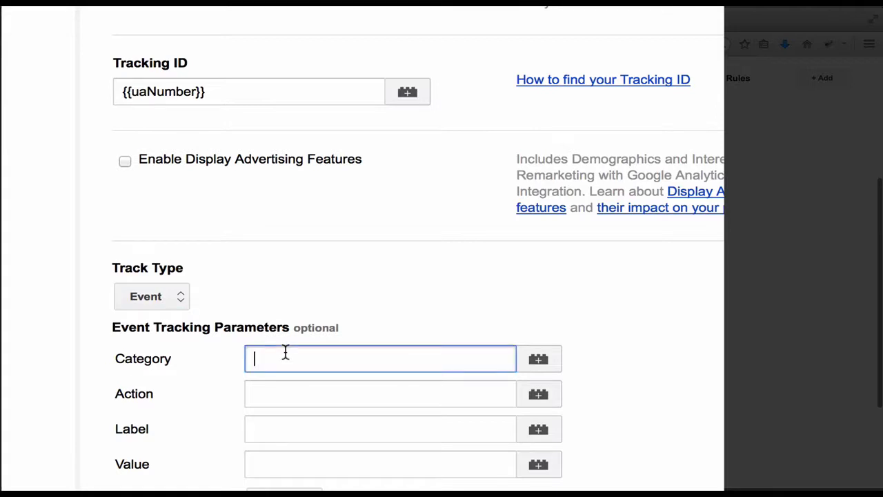
{"action": "type", "text": "Enqui"}
{"action": "key", "text": "Down"}
{"action": "key", "text": "Tab"}
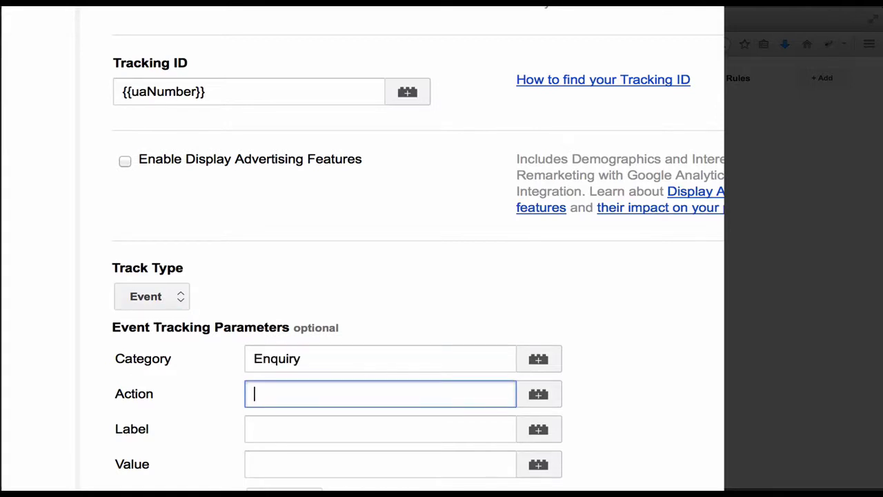
{"action": "key", "text": "Down"}
{"action": "key", "text": "Down"}
{"action": "key", "text": "Tab"}
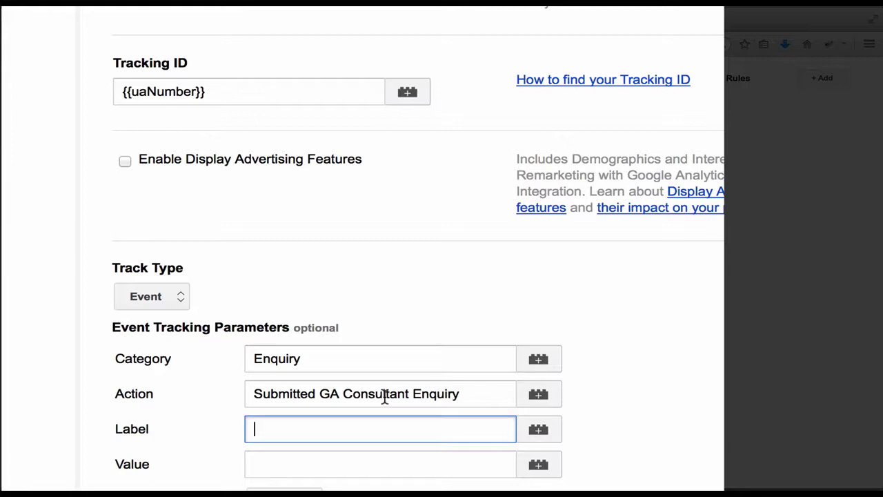
{"action": "left_click", "coordinate": [637, 337]}
{"action": "scroll", "coordinate": [636, 337], "scroll_direction": "down", "scroll_amount": 3}
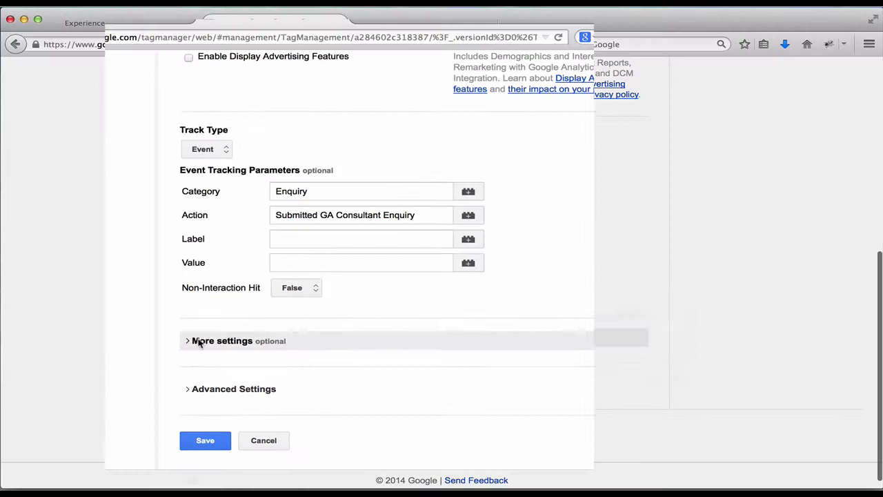
{"action": "scroll", "coordinate": [138, 291], "scroll_direction": "down", "scroll_amount": 1}
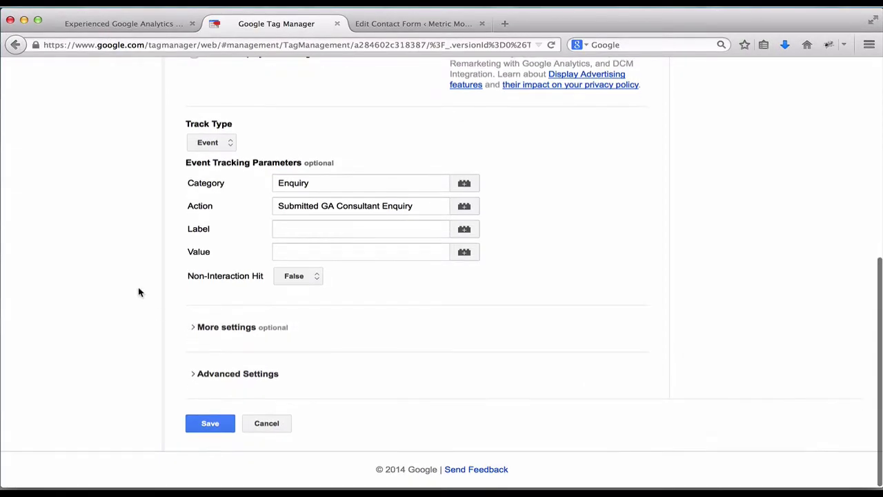
{"action": "scroll", "coordinate": [159, 337], "scroll_direction": "up", "scroll_amount": 4}
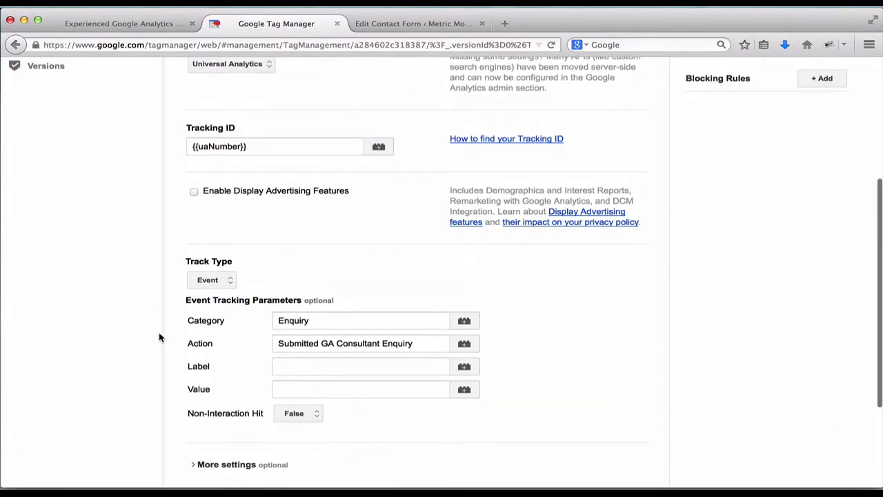
{"action": "scroll", "coordinate": [158, 338], "scroll_direction": "up", "scroll_amount": 2}
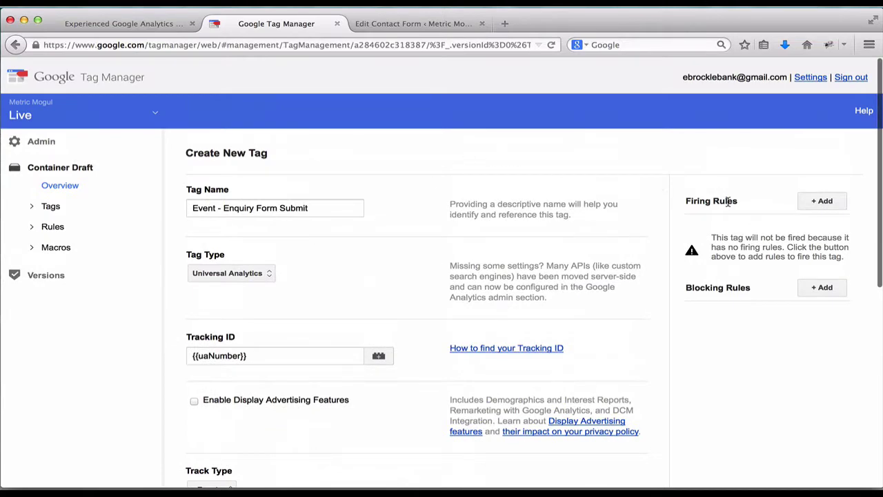
Step: Start a new firing rule for the tag named 'Enquiry form submitted'
{"action": "left_click", "coordinate": [815, 201]}
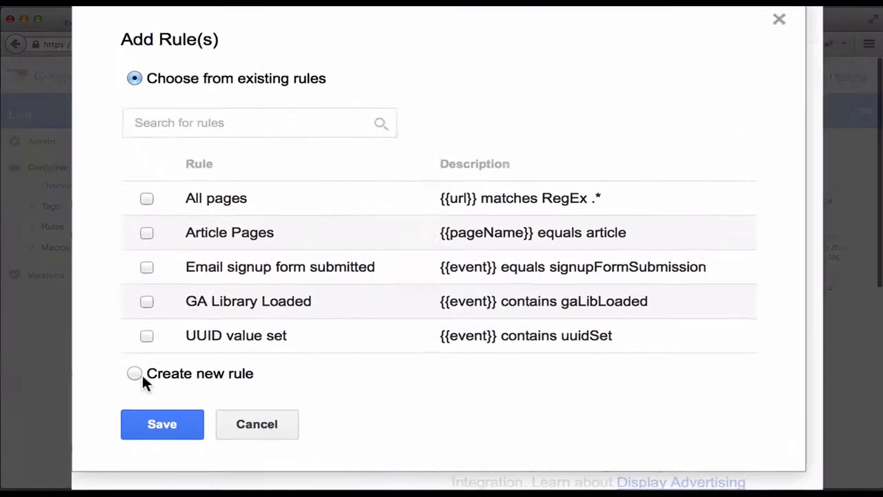
{"action": "left_click", "coordinate": [115, 367]}
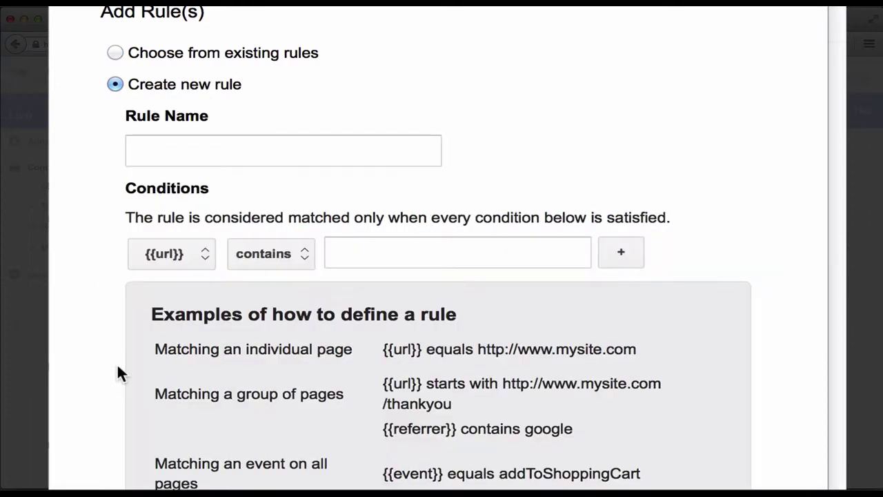
{"action": "left_click", "coordinate": [159, 151]}
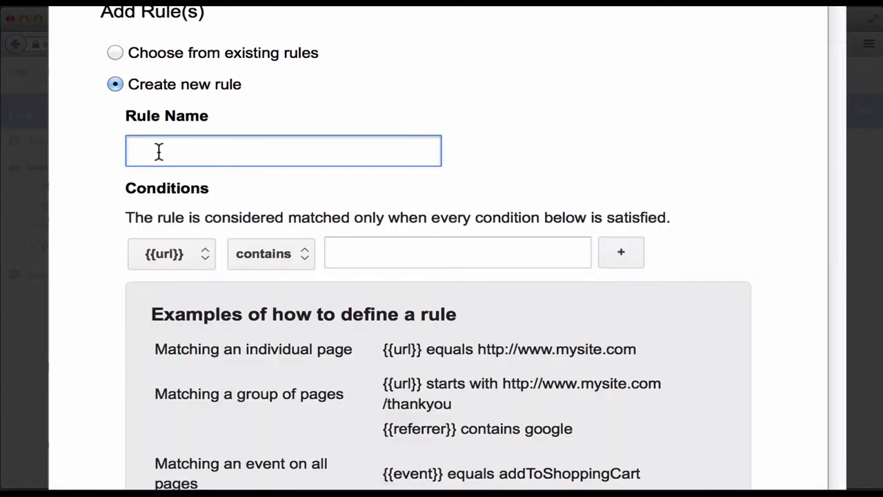
{"action": "type", "text": "Enquir y form submitted"}
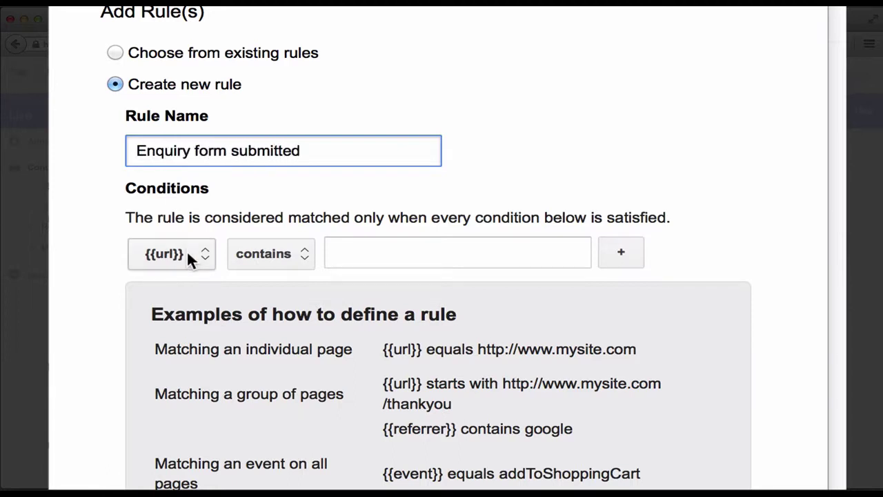
Step: Give the rule the condition {{event}} contains gaConsultantFormSubmit and save it
{"action": "left_click", "coordinate": [188, 252]}
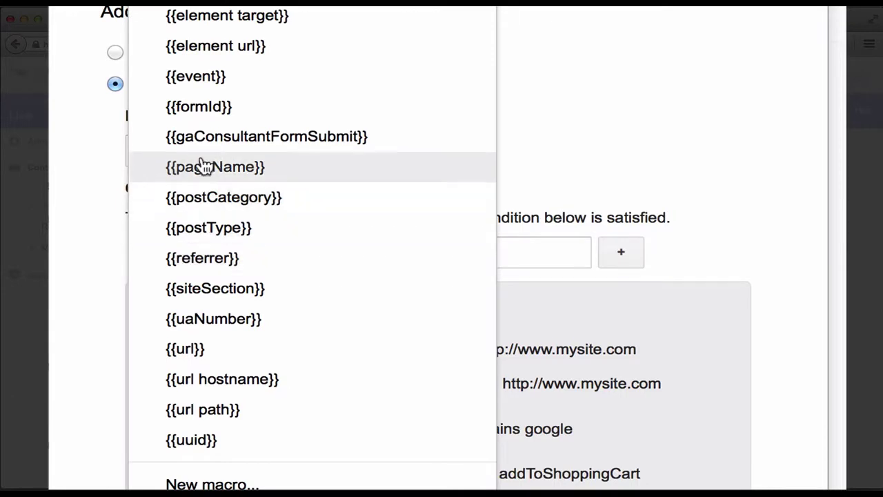
{"action": "left_click", "coordinate": [225, 75]}
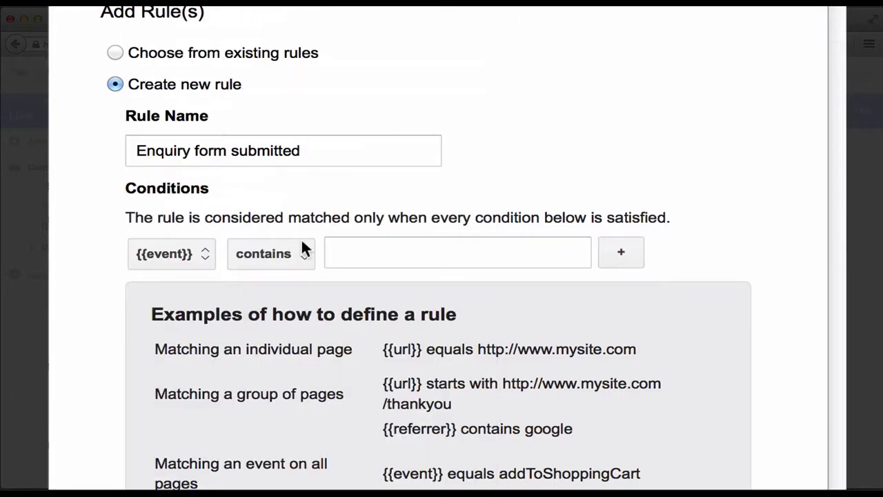
{"action": "left_click", "coordinate": [354, 252]}
{"action": "type", "text": "gaConsultantFormSubmit"}
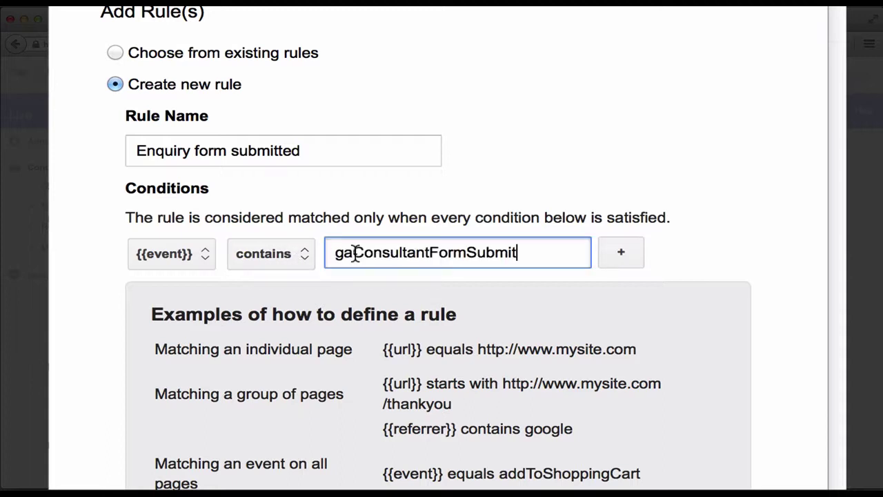
{"action": "left_click", "coordinate": [608, 197]}
{"action": "scroll", "coordinate": [608, 197], "scroll_direction": "down", "scroll_amount": 2}
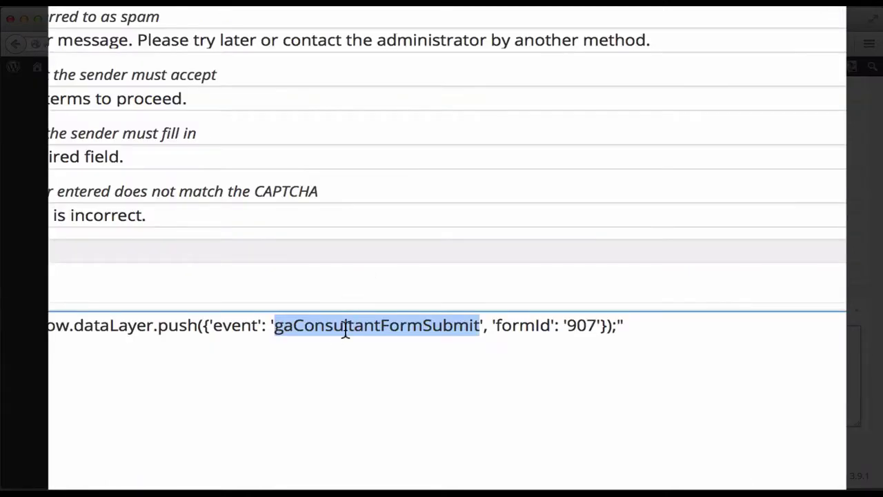
{"action": "left_click", "coordinate": [331, 338]}
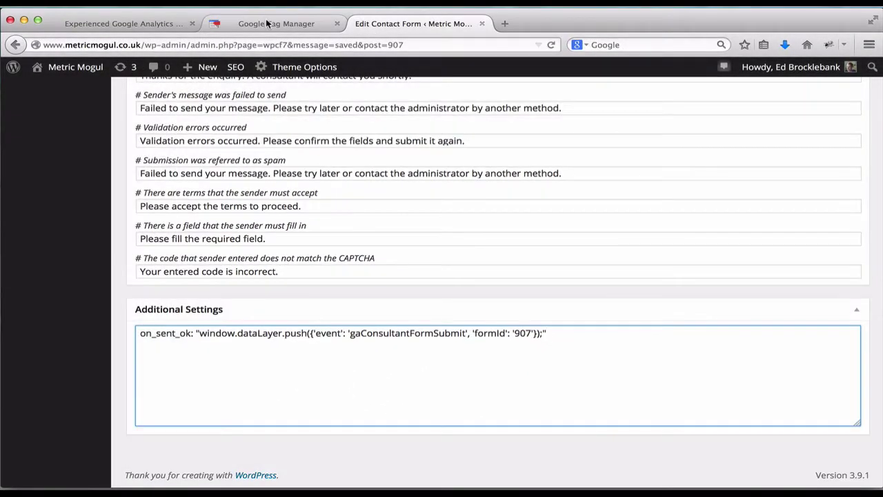
{"action": "left_click", "coordinate": [267, 23]}
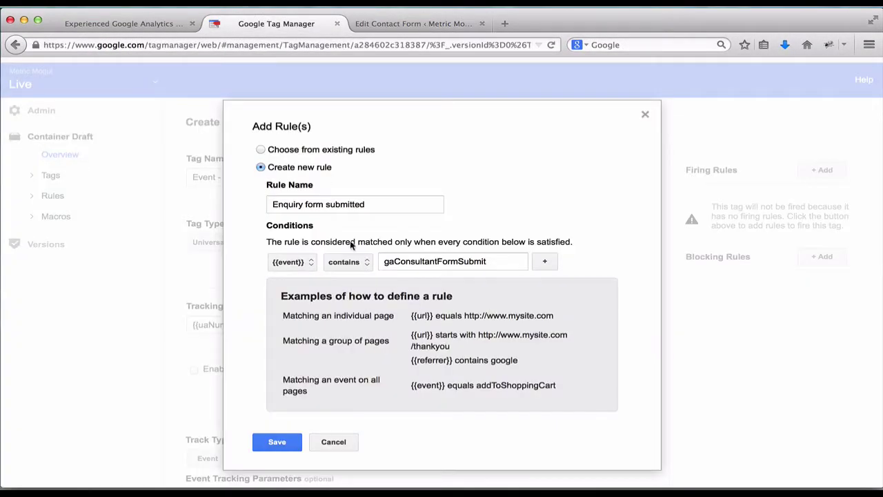
{"action": "left_click", "coordinate": [277, 443]}
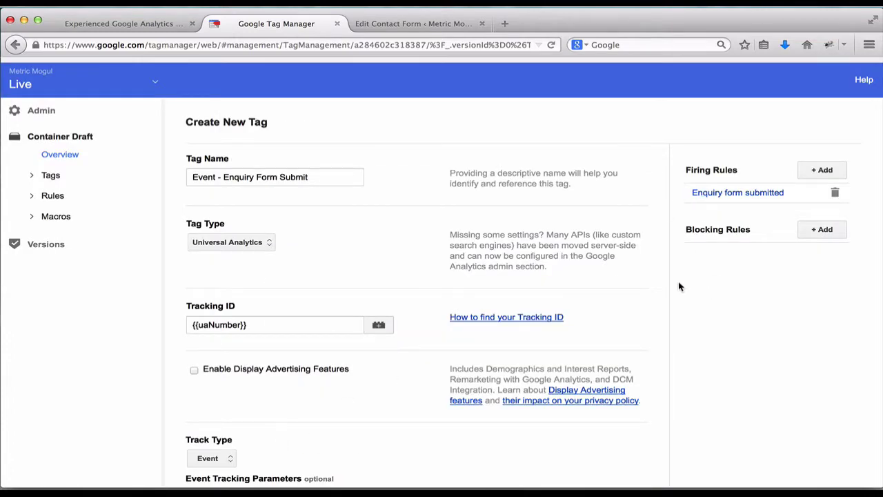
Step: Save the 'Event - Enquiry Form Submit' tag and put the Container Draft into preview mode
{"action": "scroll", "coordinate": [678, 286], "scroll_direction": "down", "scroll_amount": 5}
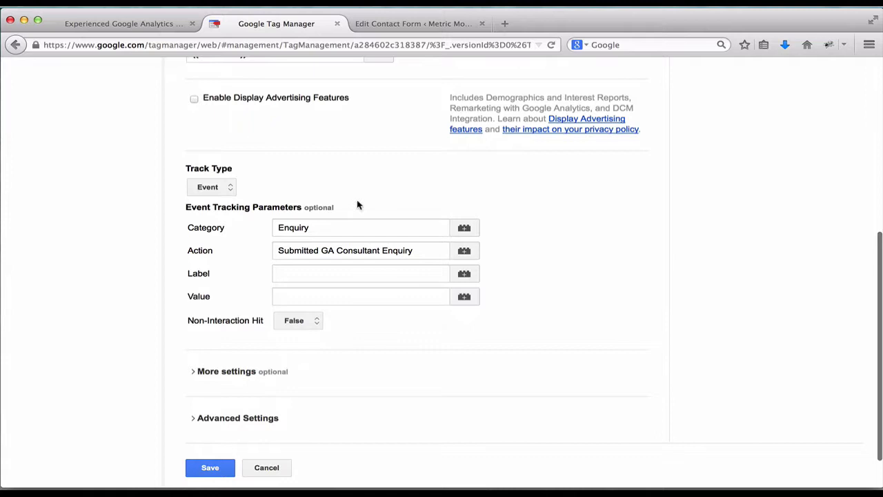
{"action": "scroll", "coordinate": [373, 228], "scroll_direction": "down", "scroll_amount": 2}
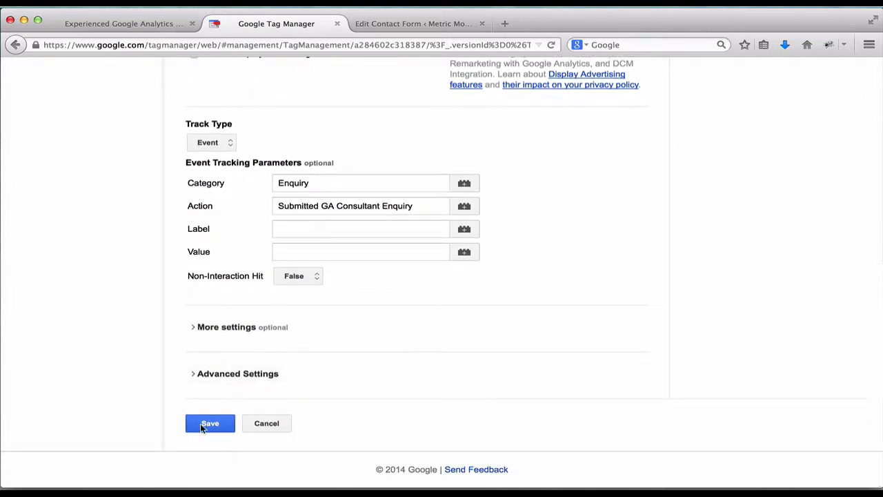
{"action": "left_click", "coordinate": [209, 424]}
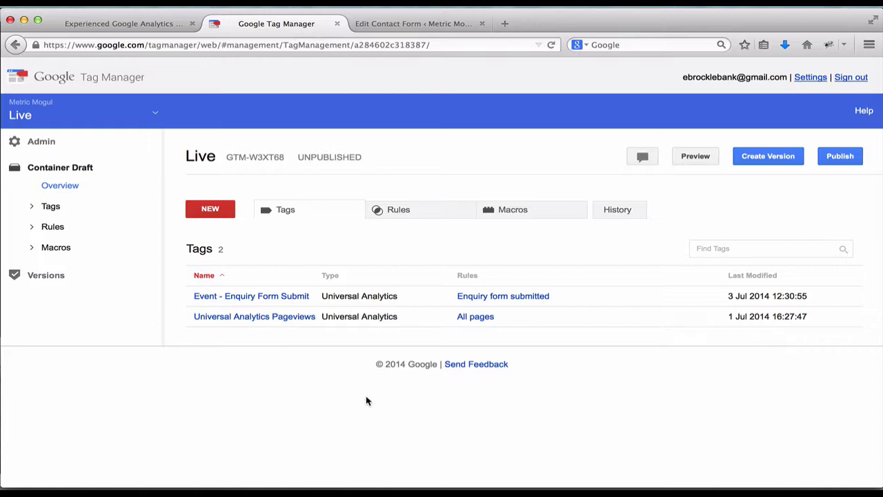
{"action": "left_click", "coordinate": [687, 160]}
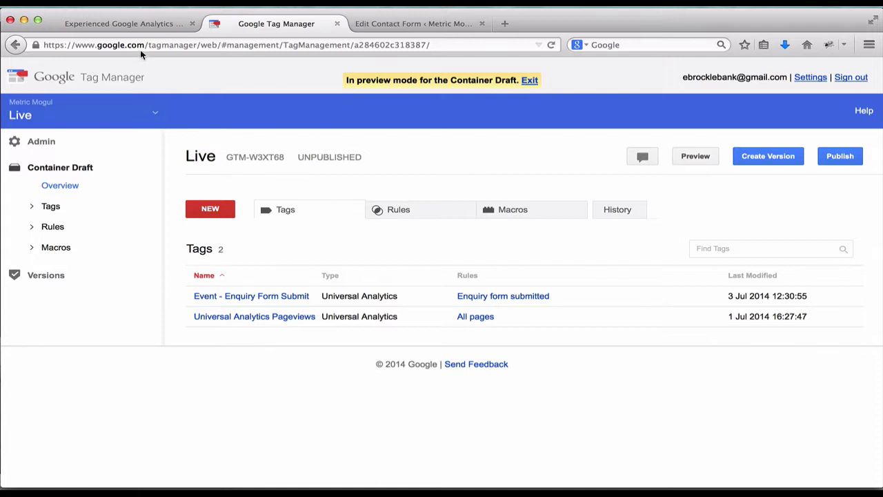
Step: Reload the Metric Mogul consultant page so it picks up the GTM preview
{"action": "left_click", "coordinate": [140, 23]}
{"action": "scroll", "coordinate": [281, 146], "scroll_direction": "up", "scroll_amount": 5}
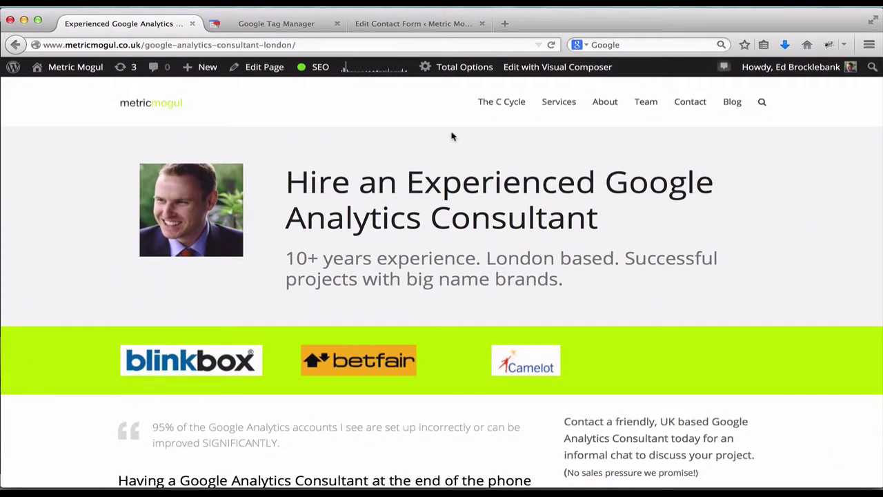
{"action": "key", "text": "super+r"}
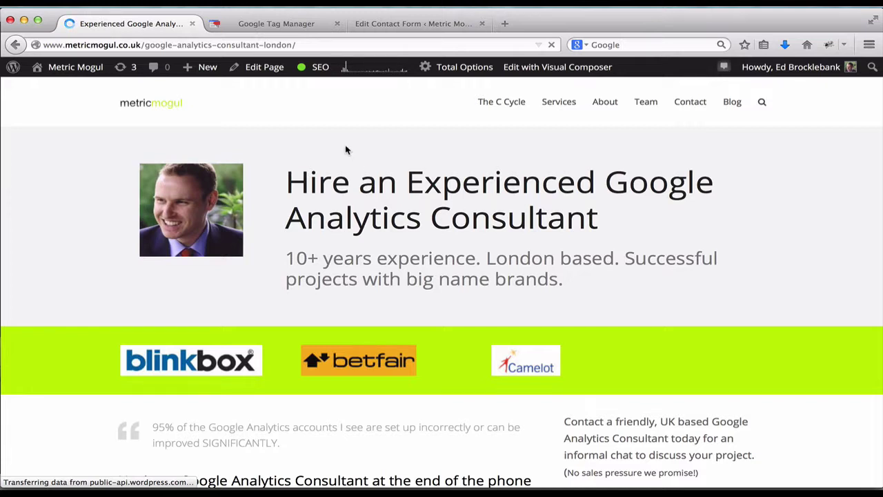
Step: Toggle the HttpFox request monitor open via Tools > Web Developer > HttpFox
{"action": "left_click", "coordinate": [304, 1]}
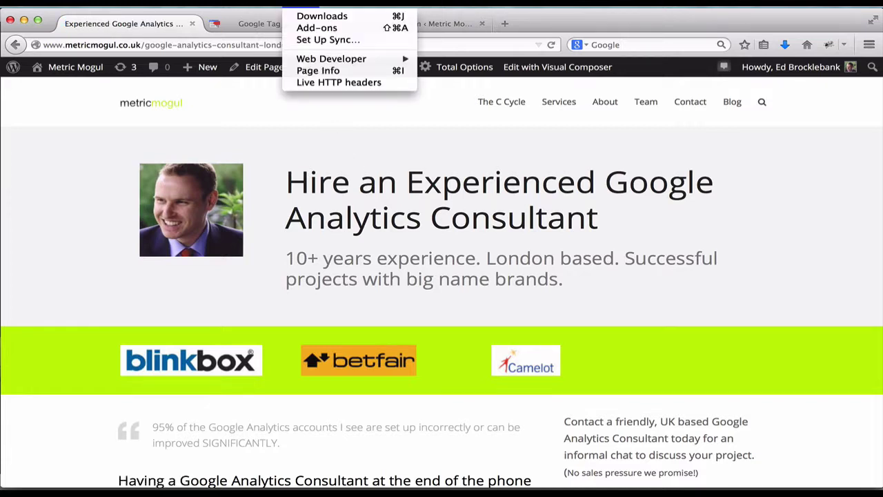
{"action": "mouse_move", "coordinate": [331, 59]}
{"action": "mouse_move", "coordinate": [472, 258]}
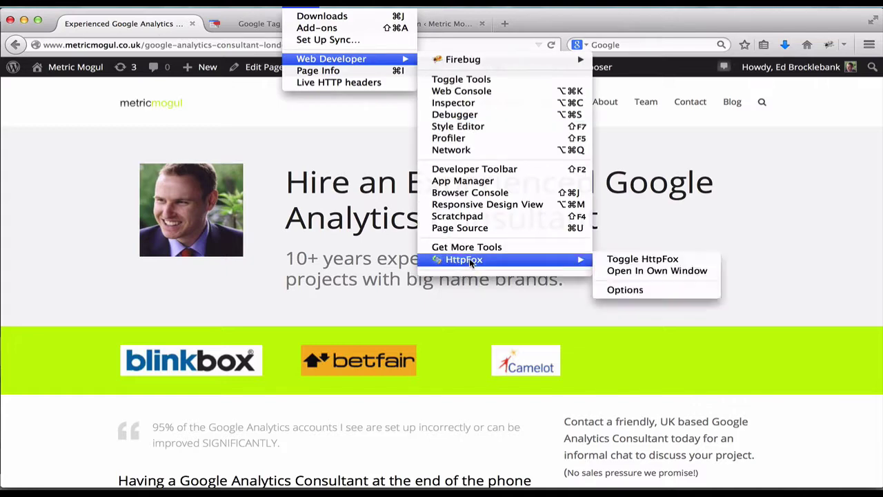
{"action": "left_click", "coordinate": [629, 263]}
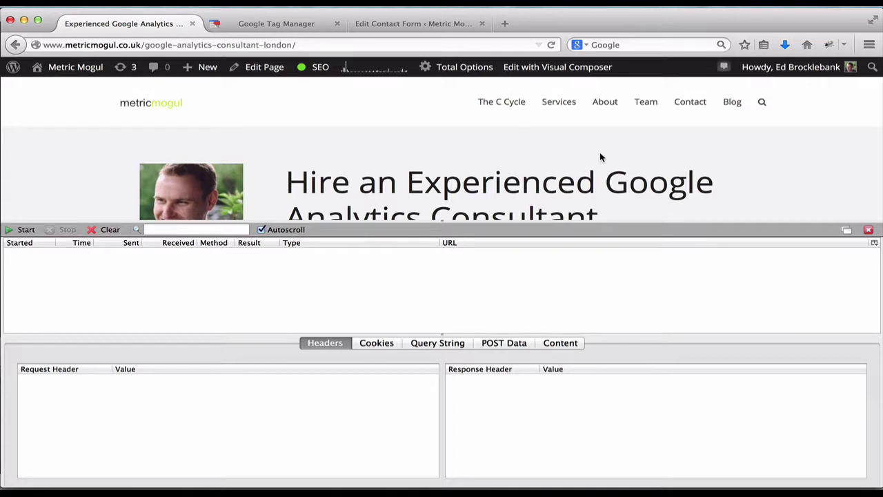
{"action": "scroll", "coordinate": [601, 158], "scroll_direction": "down", "scroll_amount": 10}
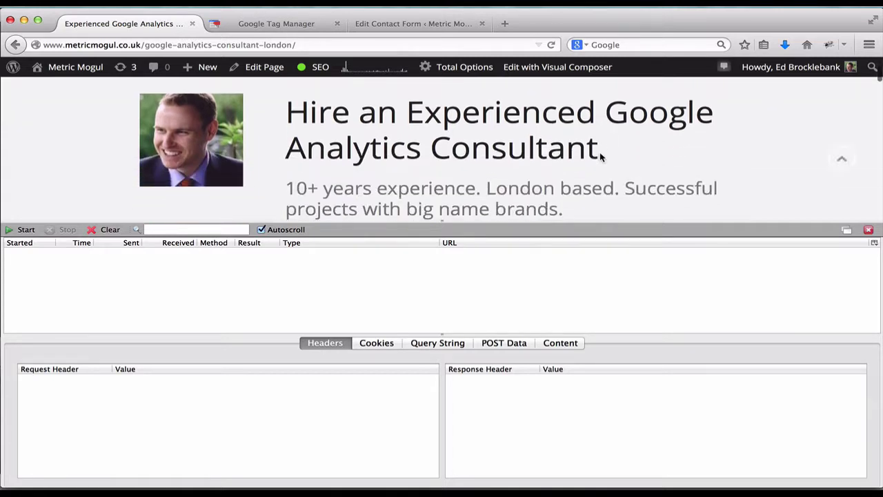
Step: Start HttpFox capturing, then fill the form's name and telephone fields with test values
{"action": "scroll", "coordinate": [599, 152], "scroll_direction": "down", "scroll_amount": 2}
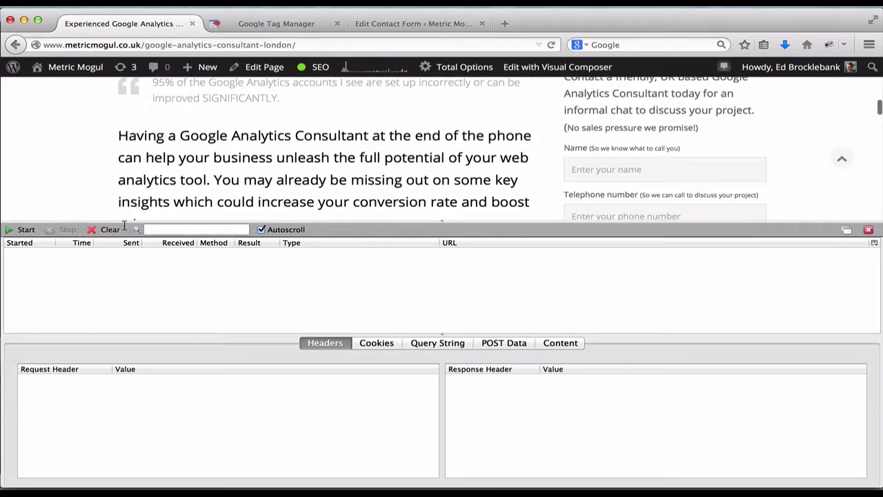
{"action": "left_click", "coordinate": [25, 230]}
{"action": "scroll", "coordinate": [267, 163], "scroll_direction": "down", "scroll_amount": 1}
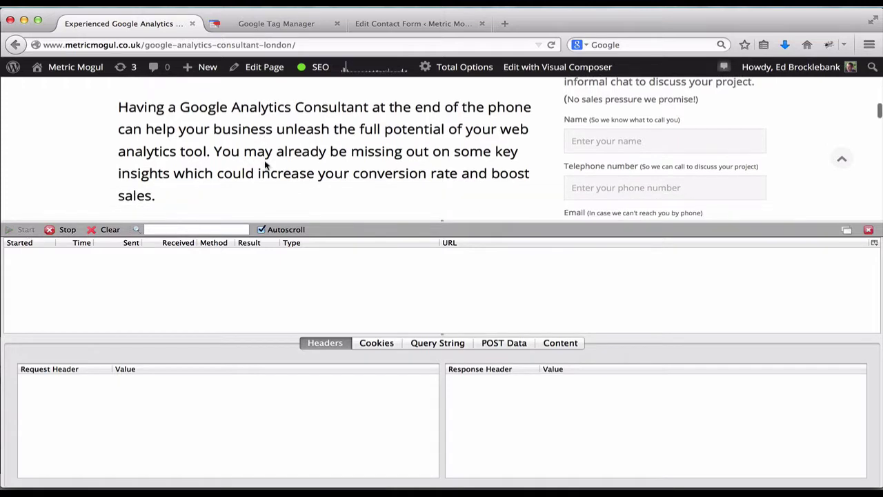
{"action": "left_click", "coordinate": [577, 134]}
{"action": "type", "text": "Ed"}
{"action": "key", "text": "Tab"}
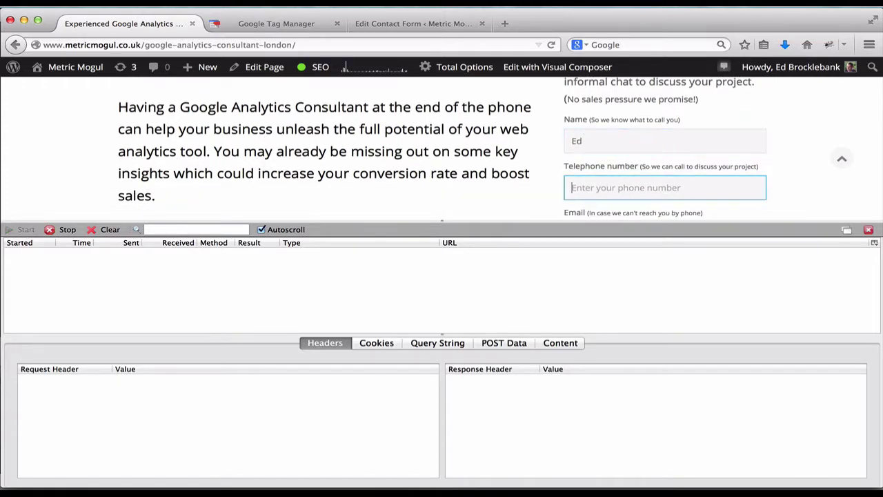
{"action": "type", "text": "123"}
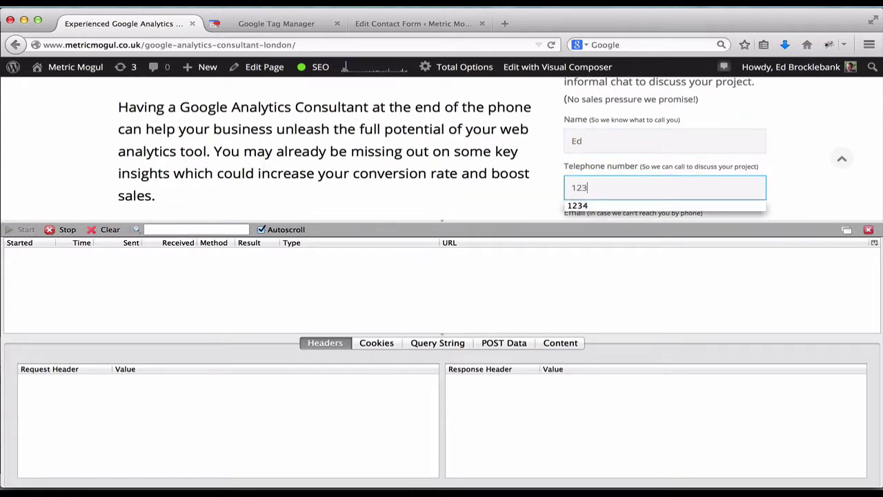
{"action": "type", "text": "4"}
Step: Enter a test e-mail address and the message 'Hello World', then send the form
{"action": "scroll", "coordinate": [589, 149], "scroll_direction": "down", "scroll_amount": 2}
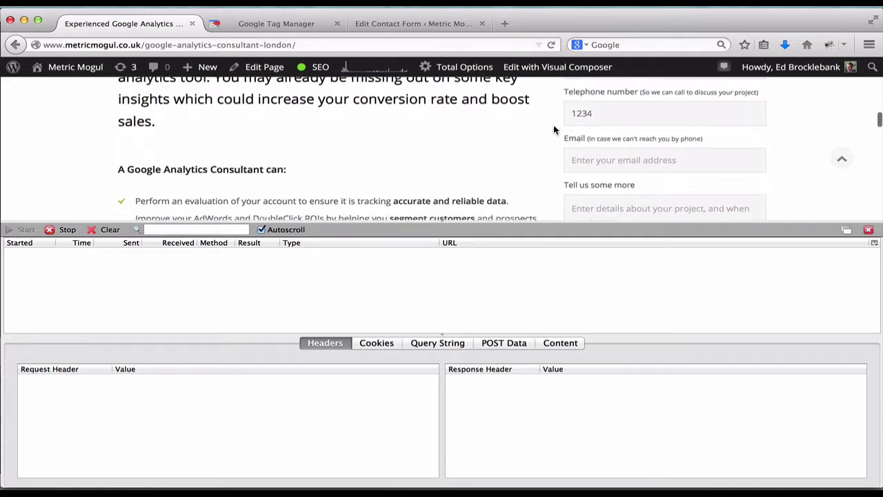
{"action": "left_click", "coordinate": [589, 149]}
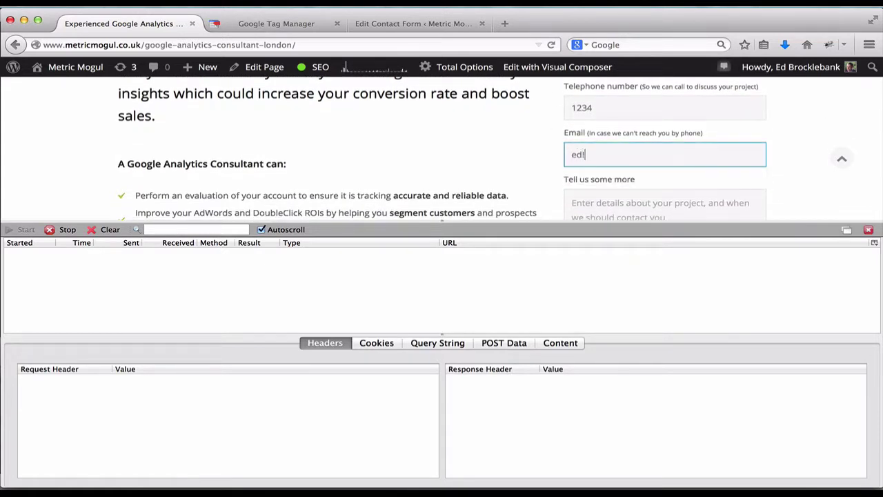
{"action": "left_click", "coordinate": [598, 194]}
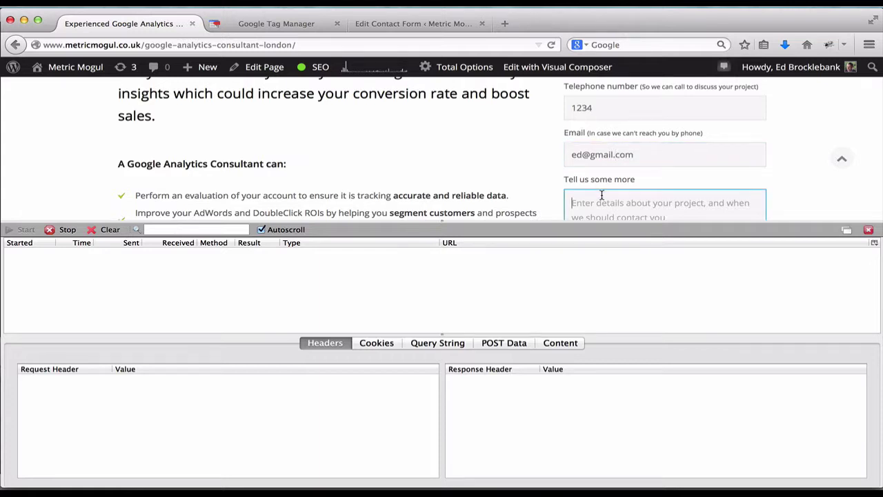
{"action": "type", "text": "Hello World"}
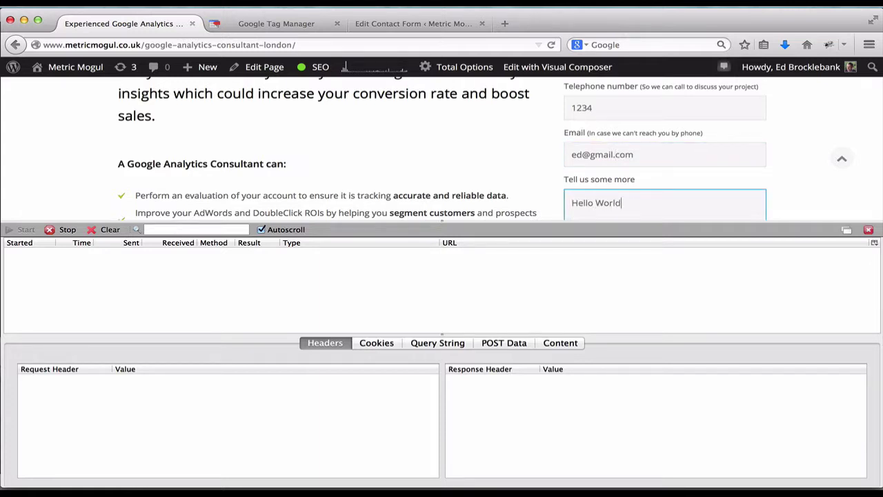
{"action": "scroll", "coordinate": [514, 196], "scroll_direction": "down", "scroll_amount": 3}
{"action": "scroll", "coordinate": [514, 196], "scroll_direction": "down", "scroll_amount": 3}
{"action": "left_click", "coordinate": [581, 191]}
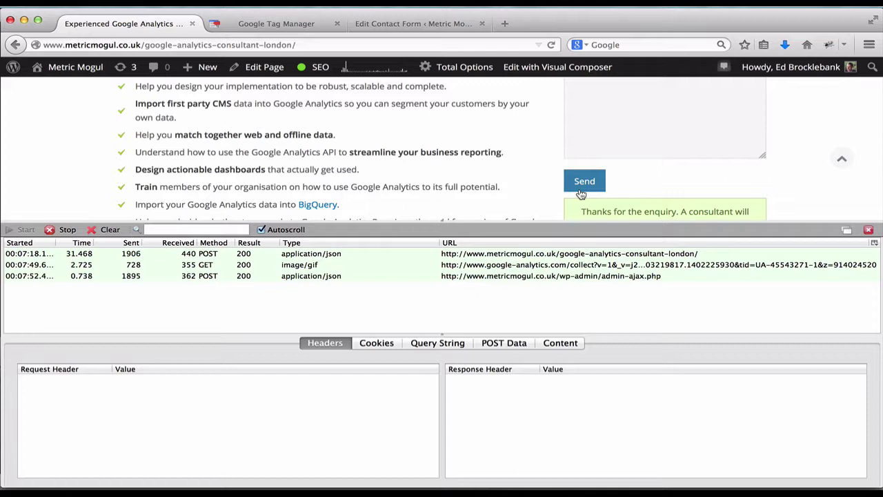
Step: Inspect the google-analytics image/gif hit's Query String for ec Enquiry and ea Submitted GA Consultant Enquiry
{"action": "left_click", "coordinate": [302, 264]}
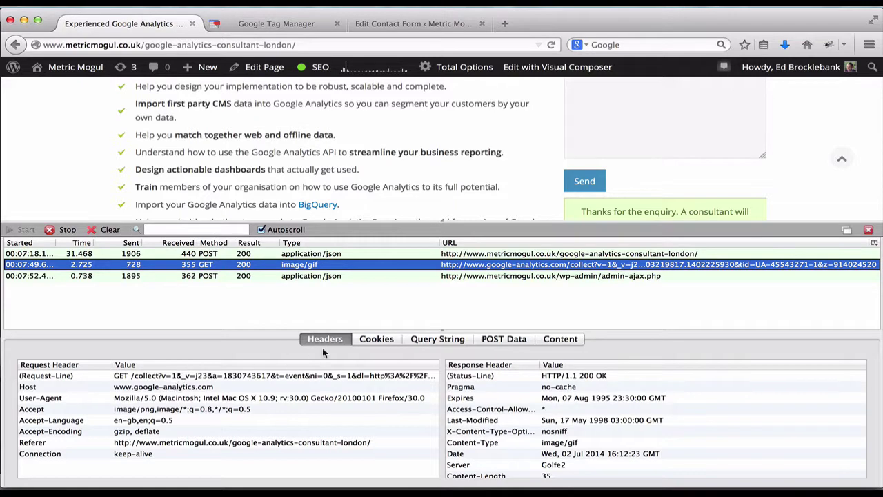
{"action": "left_click", "coordinate": [425, 341]}
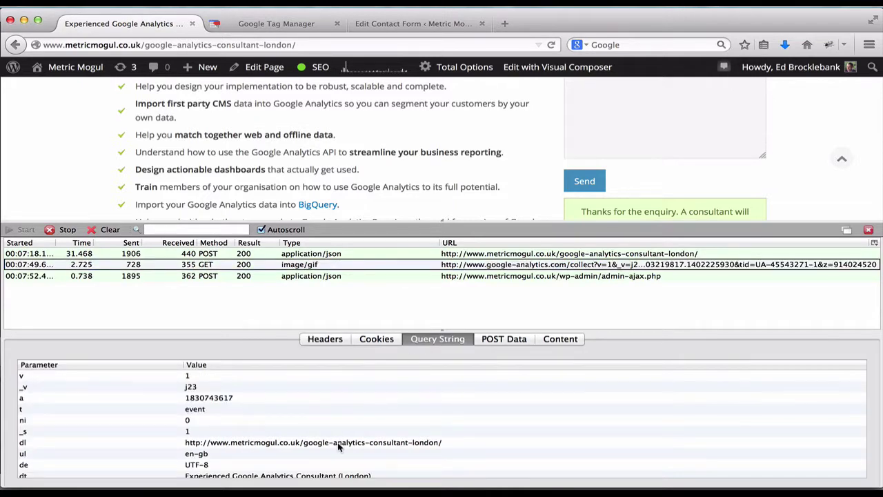
{"action": "scroll", "coordinate": [338, 447], "scroll_direction": "down", "scroll_amount": 5}
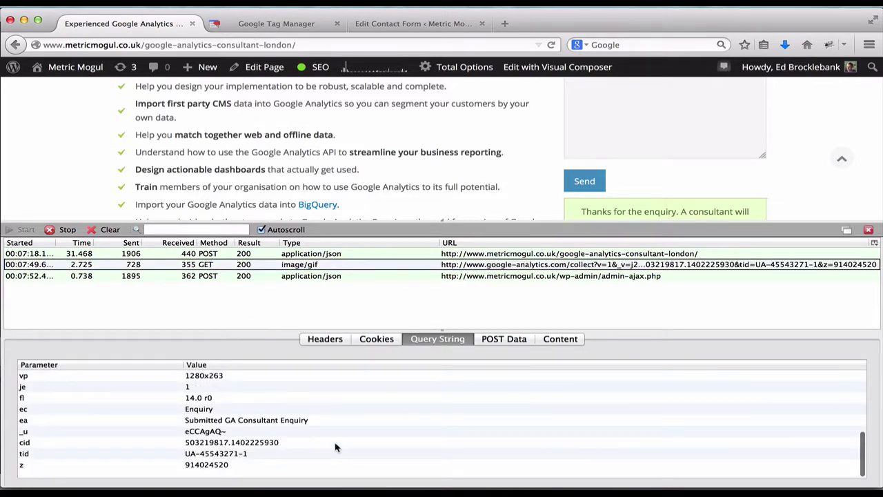
{"action": "scroll", "coordinate": [262, 431], "scroll_direction": "up", "scroll_amount": 1}
{"action": "scroll", "coordinate": [262, 432], "scroll_direction": "up", "scroll_amount": 1}
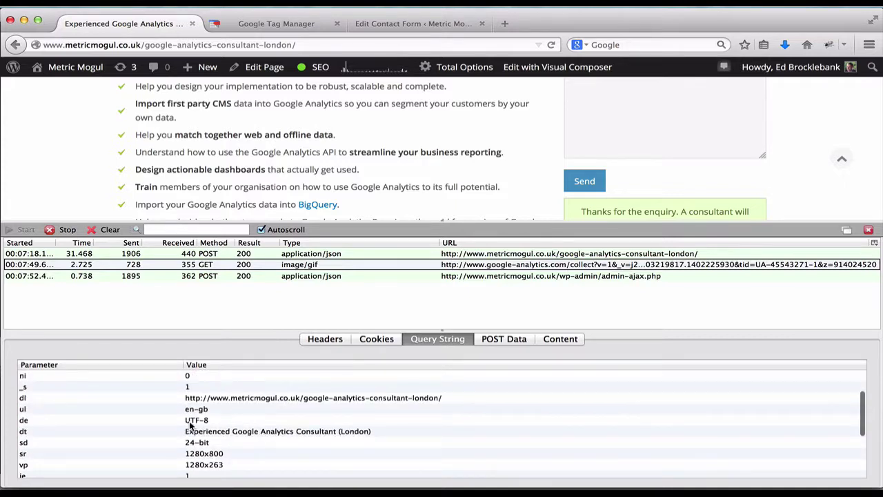
{"action": "scroll", "coordinate": [188, 454], "scroll_direction": "down", "scroll_amount": 1}
{"action": "scroll", "coordinate": [189, 456], "scroll_direction": "down", "scroll_amount": 2}
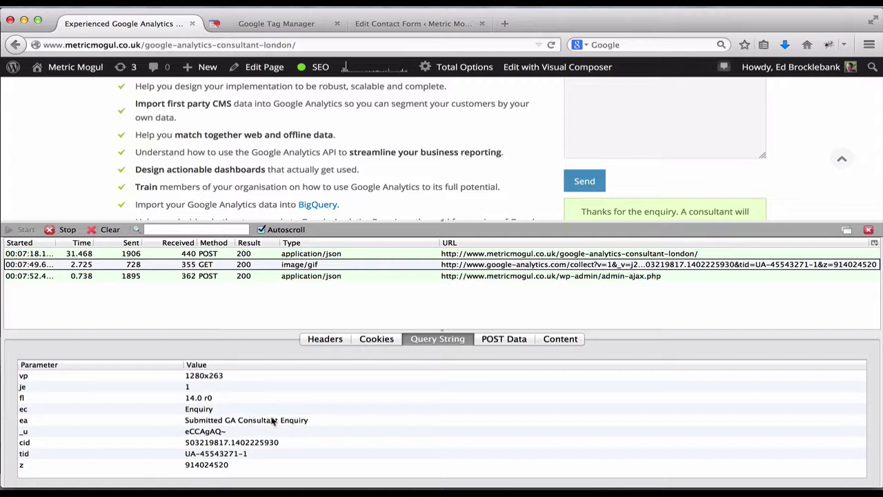
{"action": "scroll", "coordinate": [352, 436], "scroll_direction": "down", "scroll_amount": 1}
Step: Close the HttpFox panel and publish container GTM-W3XT68 as a new version after version 11
{"action": "left_click", "coordinate": [263, 27]}
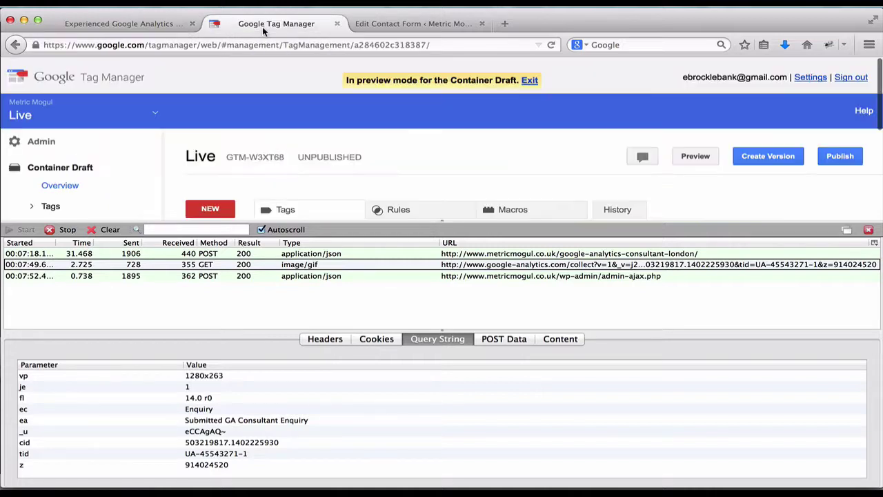
{"action": "left_click", "coordinate": [868, 229]}
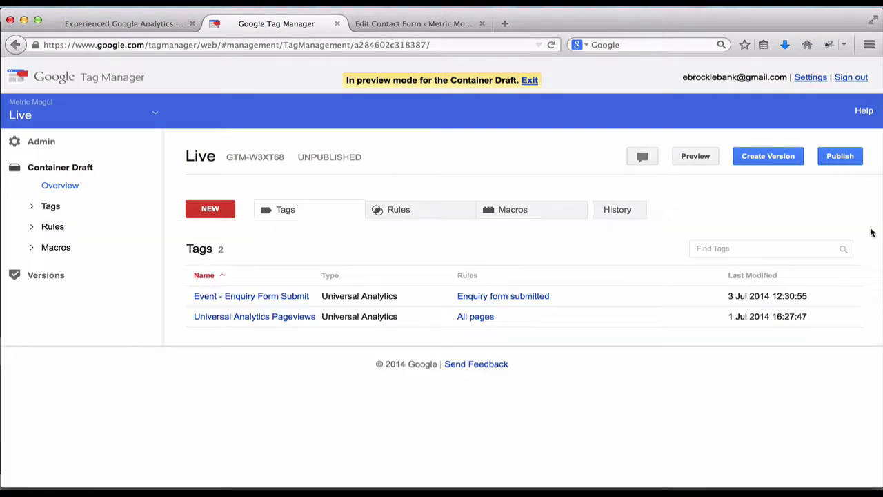
{"action": "left_click", "coordinate": [832, 157]}
{"action": "left_click", "coordinate": [331, 304]}
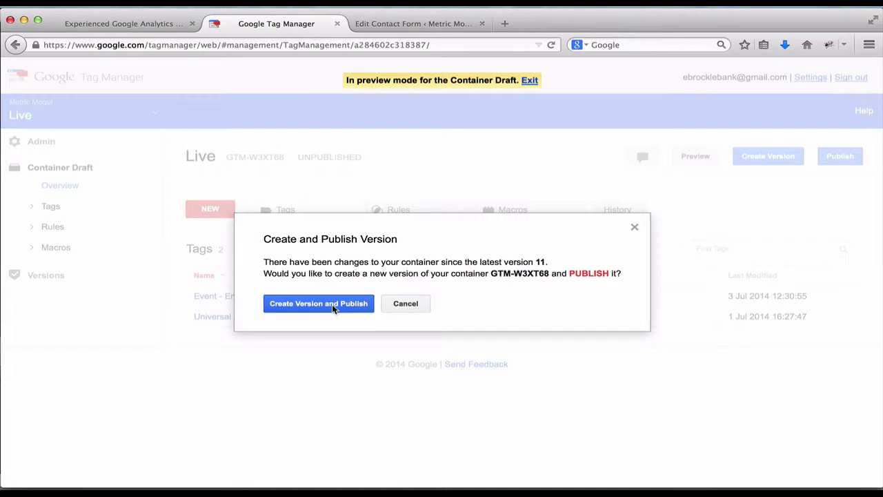